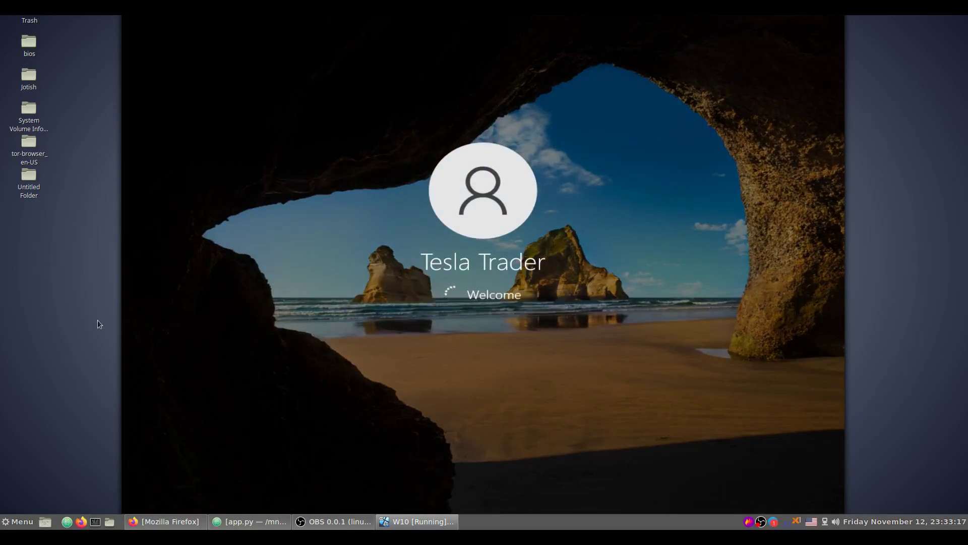
- Find and launch ProtonVPN on the host system
left_click(6, 523)
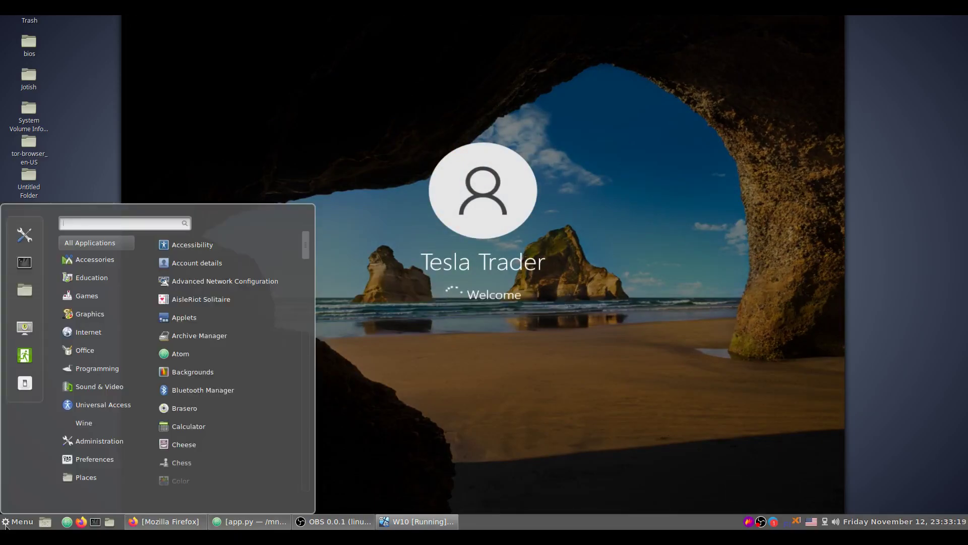
type("pr")
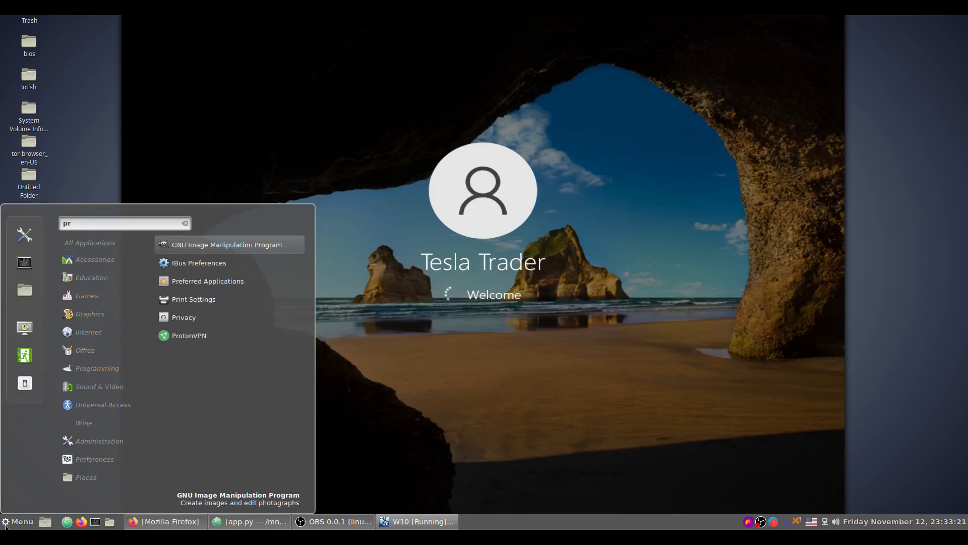
type("oton")
key("Return")
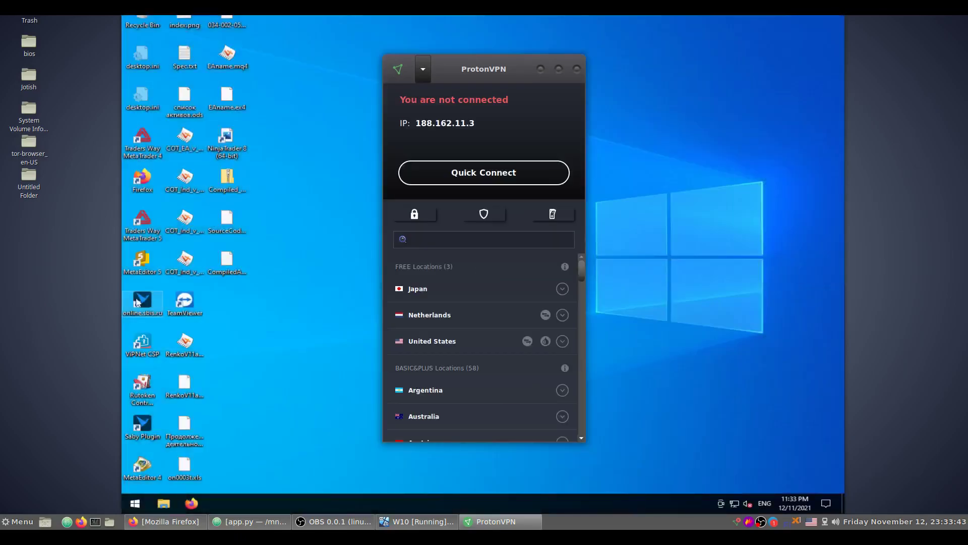
- Connect the VPN to the free United States location and minimise its window
mouse_move(510, 350)
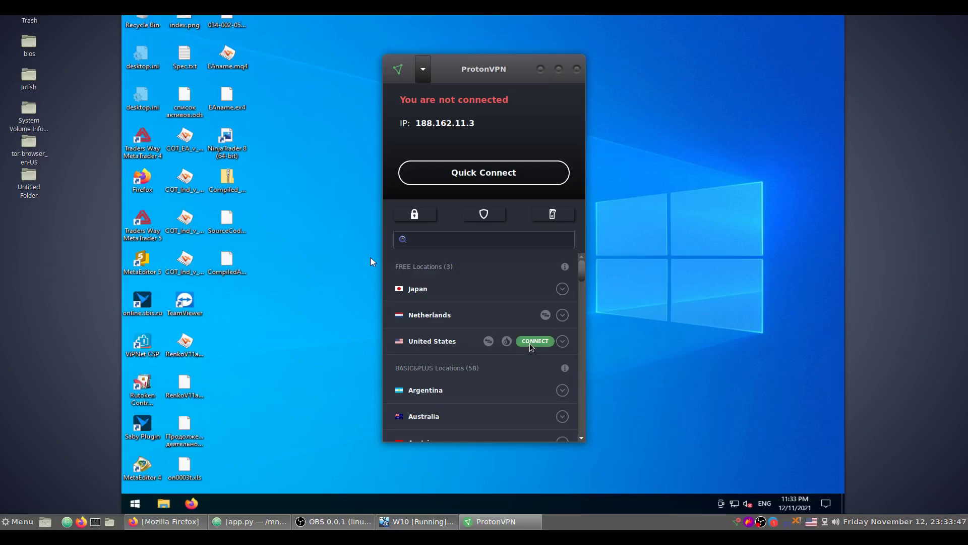
left_click(530, 347)
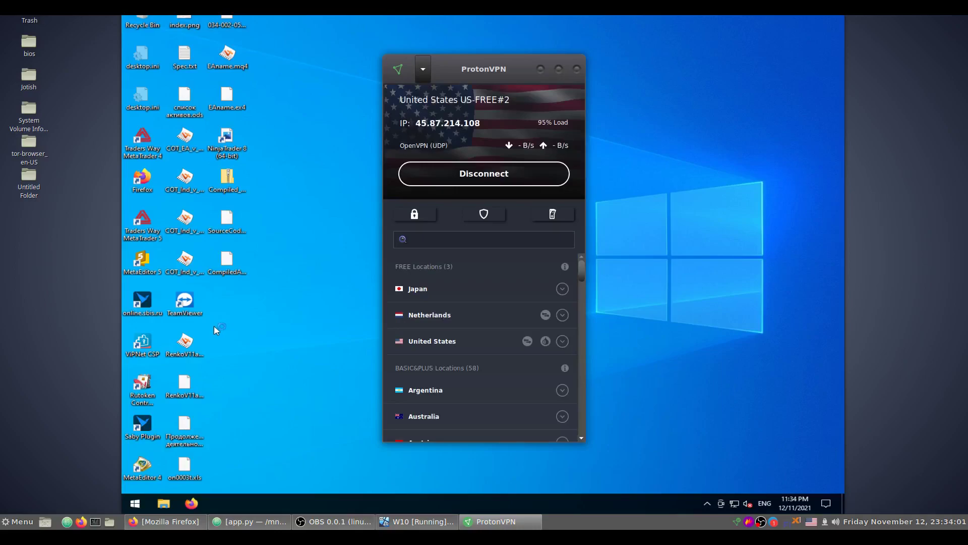
left_click(542, 69)
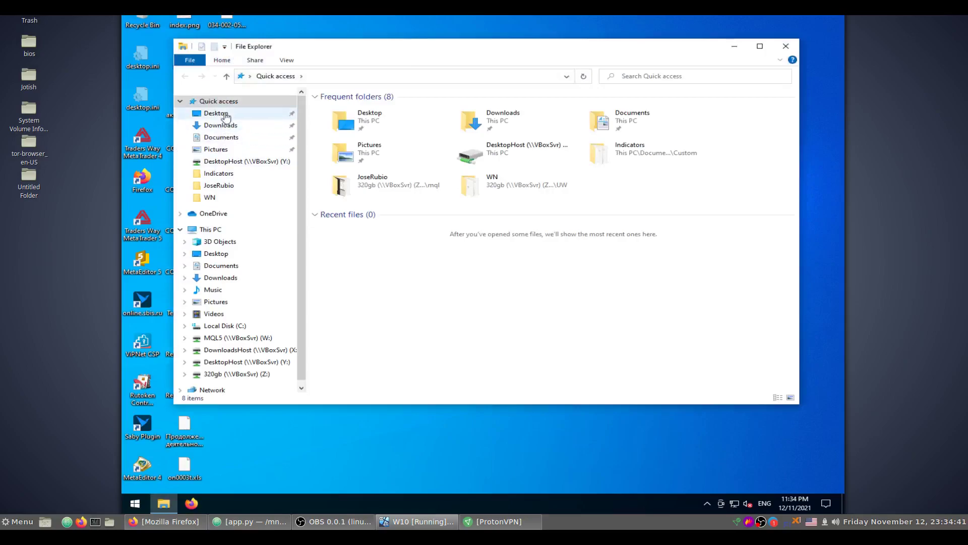
- Review CompiledAssemblyIndicator.cs, SourceCodeIndicator.cs and Compiled_Assembly_Indicator.zip in the Desktop folder, and minimise File Explorer
left_click(225, 115)
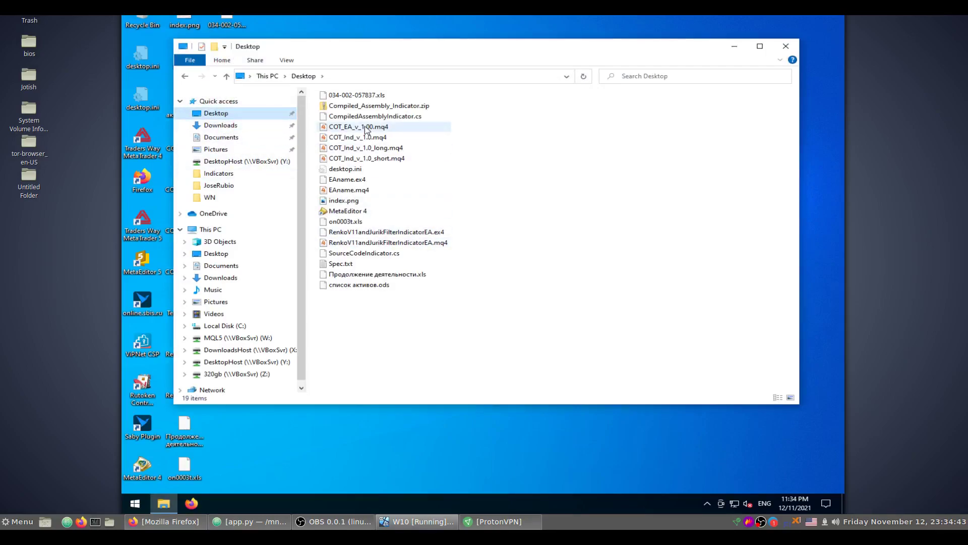
left_click(365, 116)
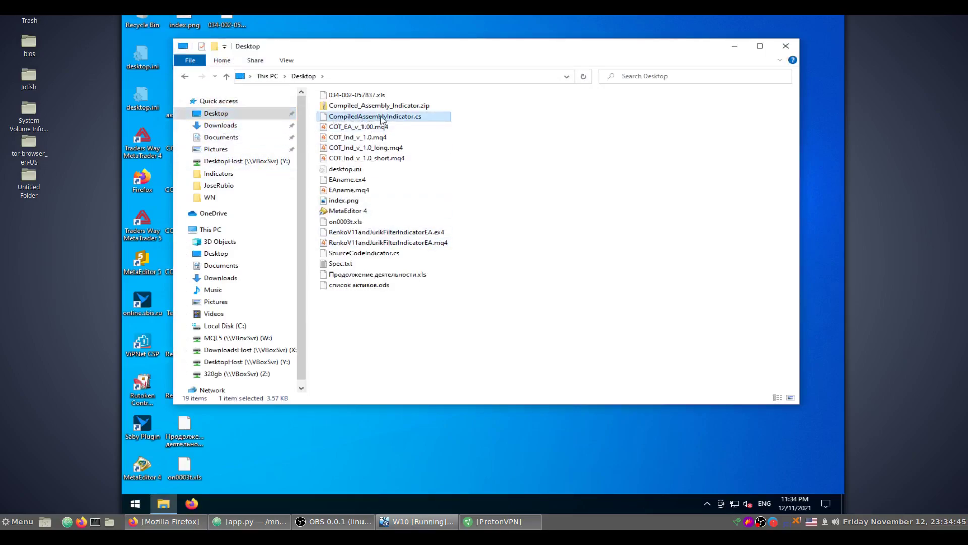
double_click(406, 120)
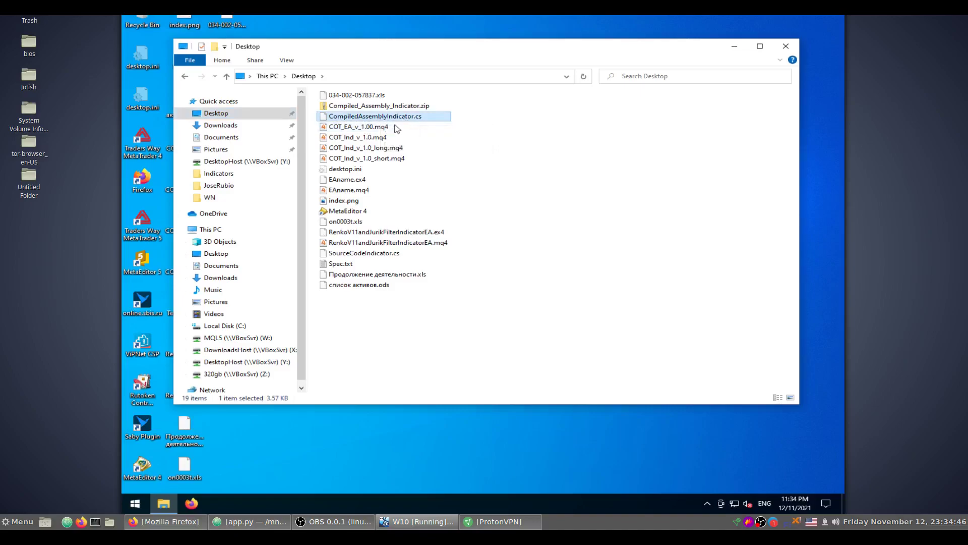
left_click(341, 255)
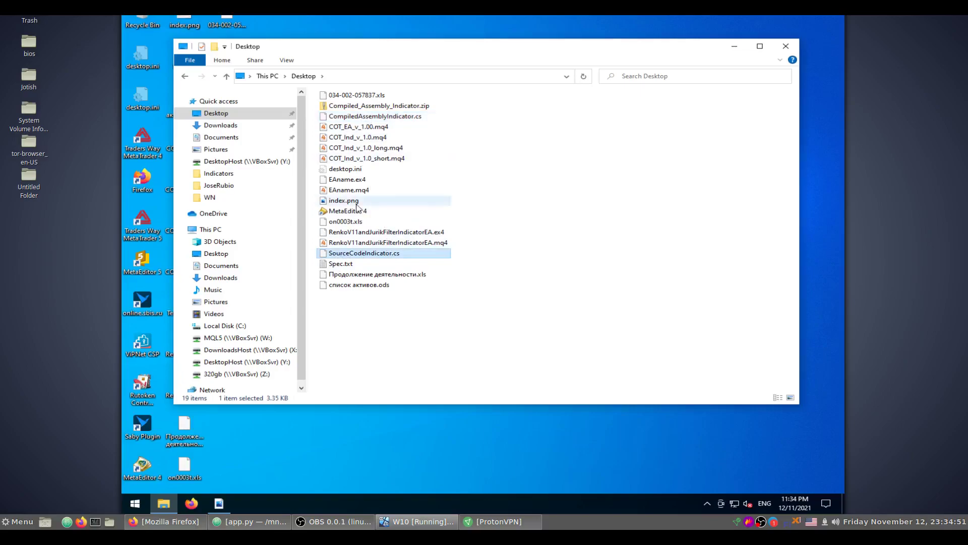
left_click(340, 118)
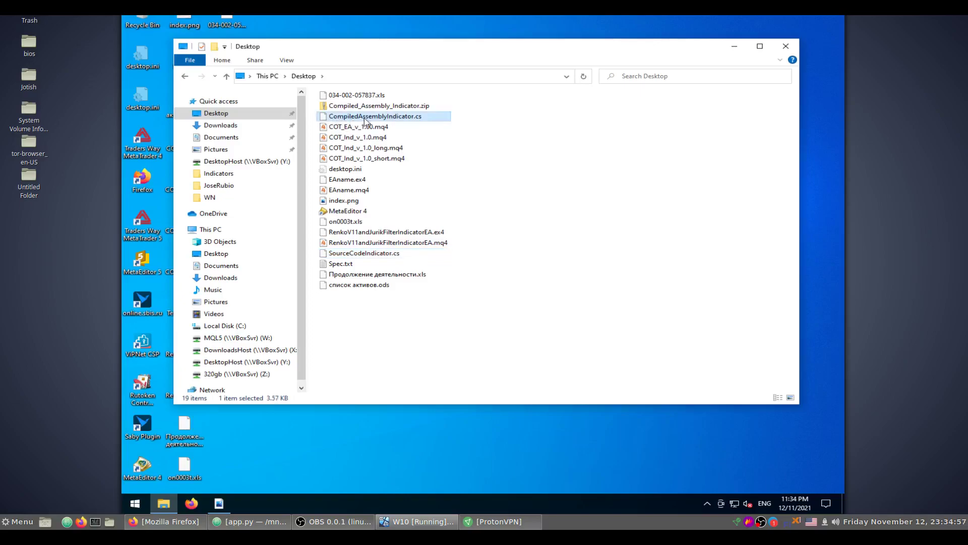
left_click(348, 107)
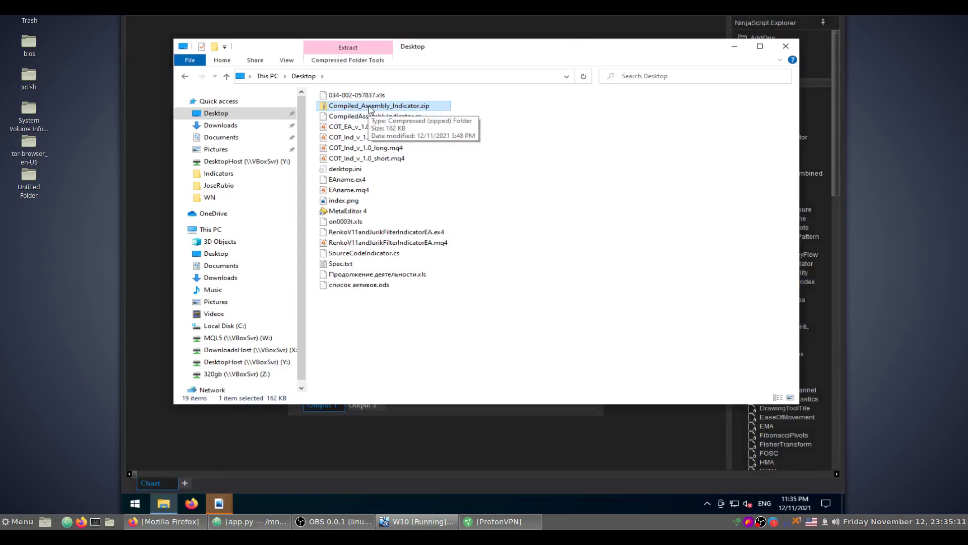
left_click(364, 252)
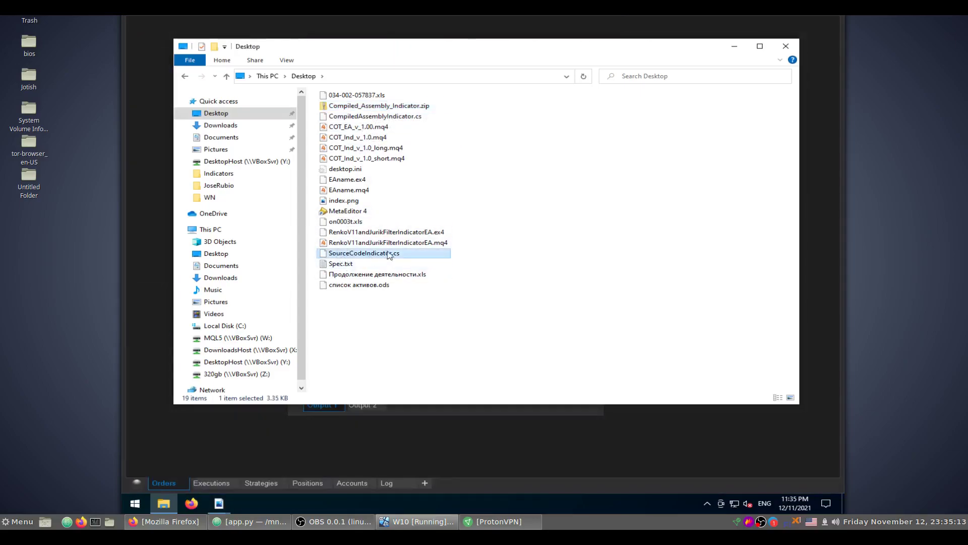
left_click(735, 49)
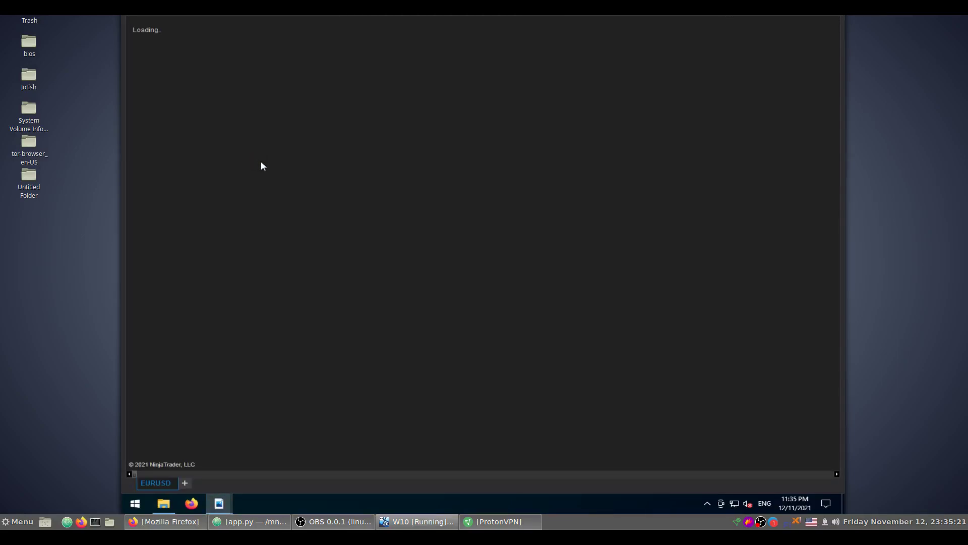
- Switch to the NinjaScript Editor, look through the existing scripts in its Indicators folder, and close the editor
left_click_drag(348, 145, 321, 144)
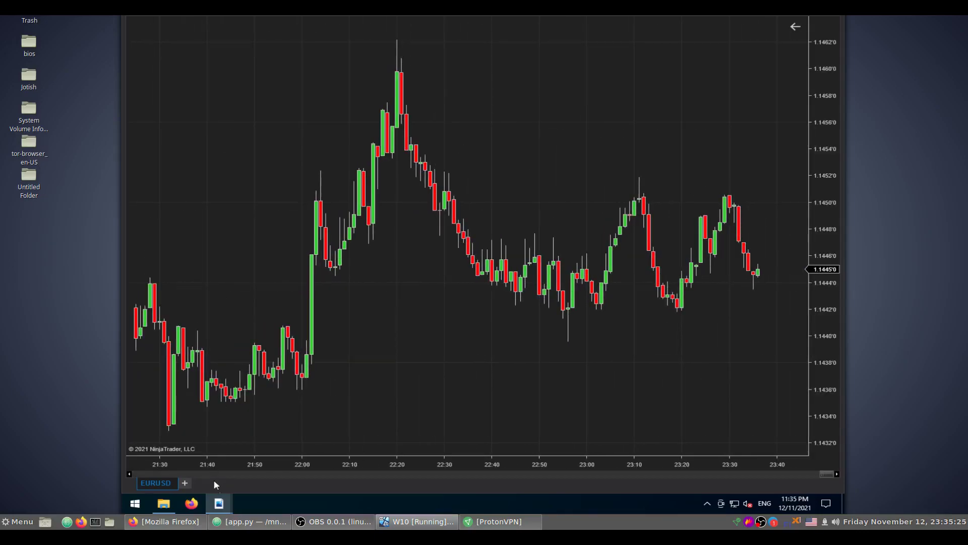
mouse_move(219, 503)
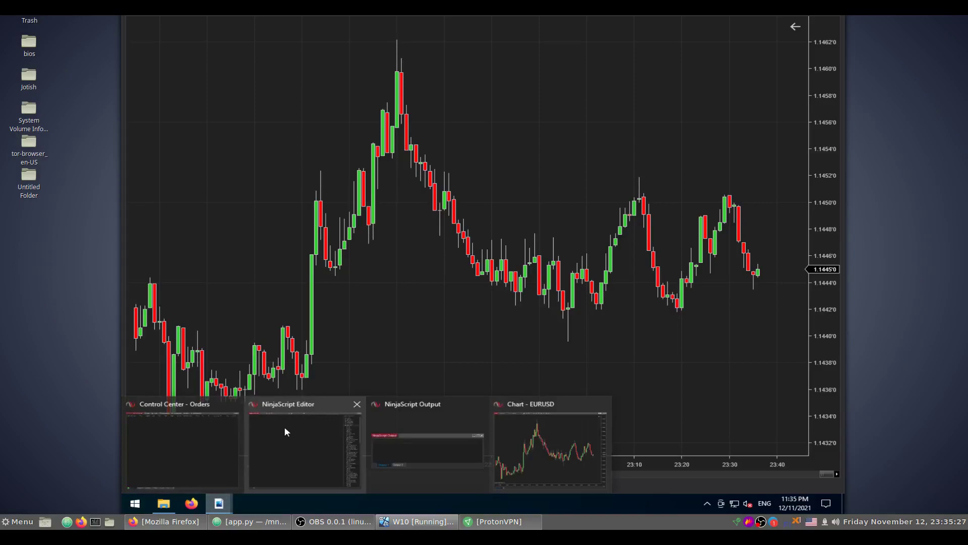
left_click(285, 432)
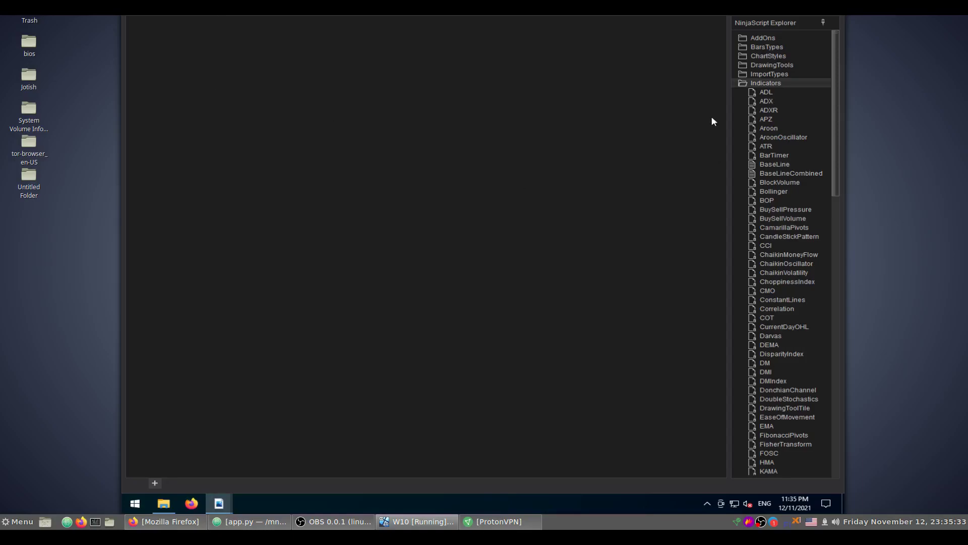
left_click(770, 225)
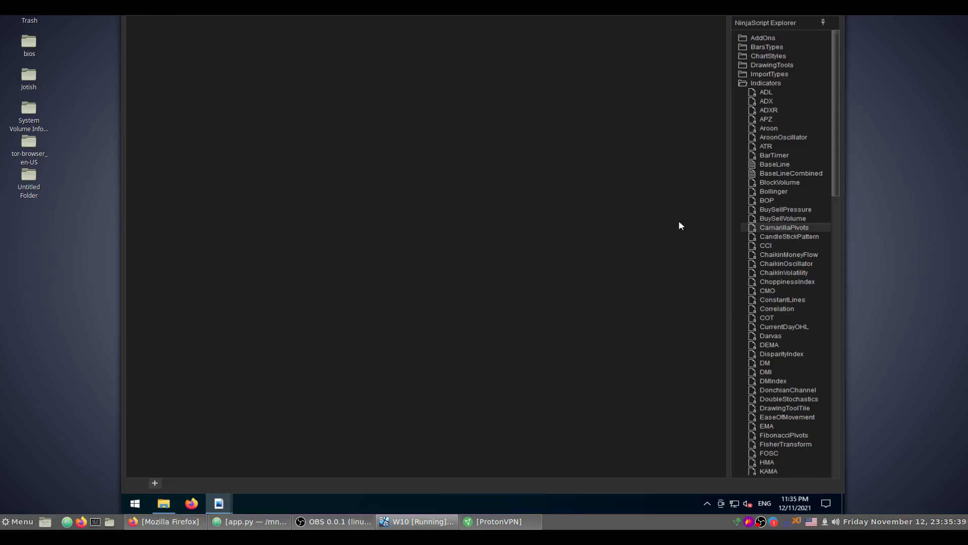
left_click(767, 273)
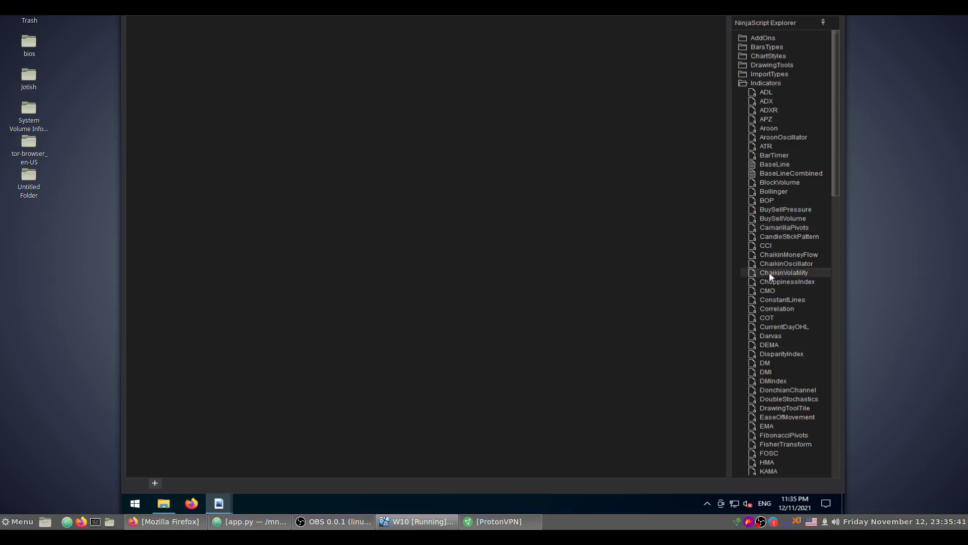
left_click(779, 264)
scroll(763, 256, "down", 3)
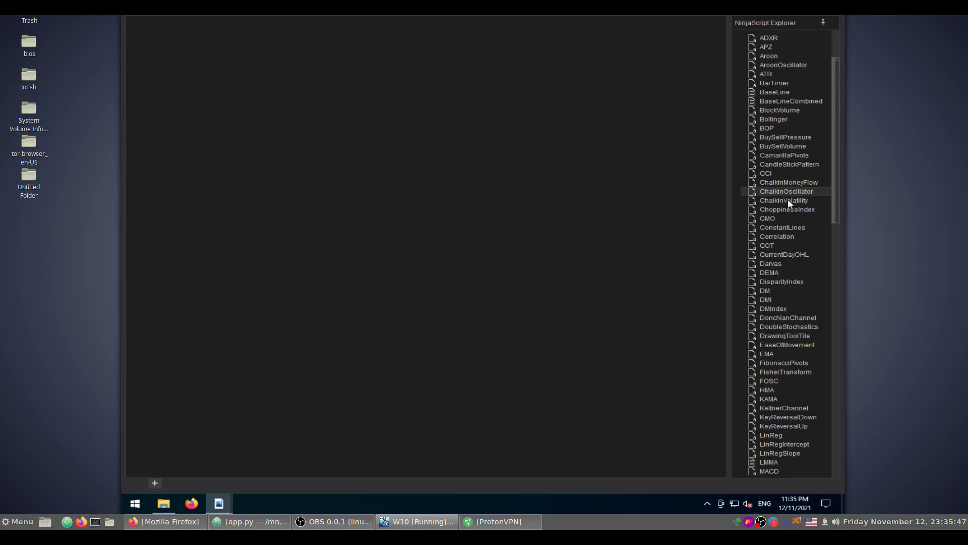
scroll(777, 308, "down", 10)
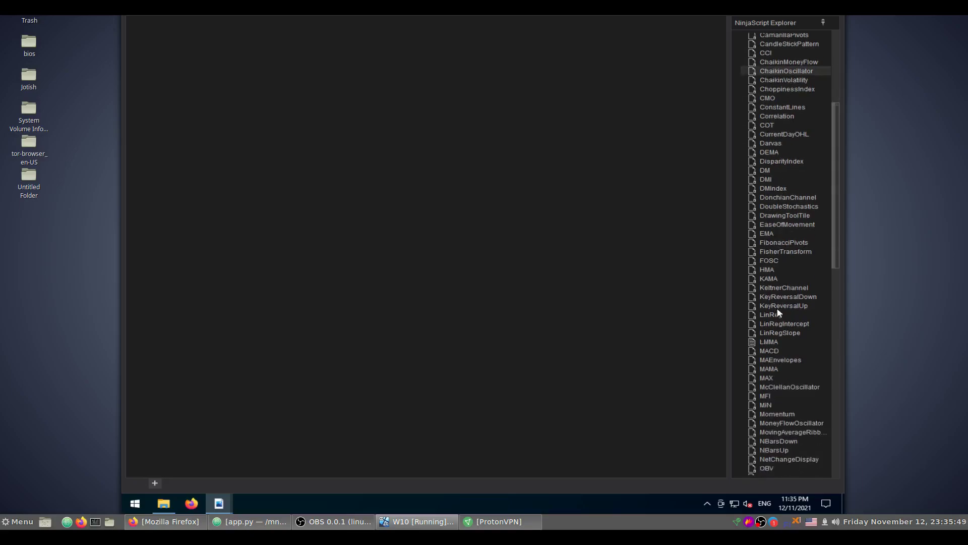
scroll(777, 306, "down", 10)
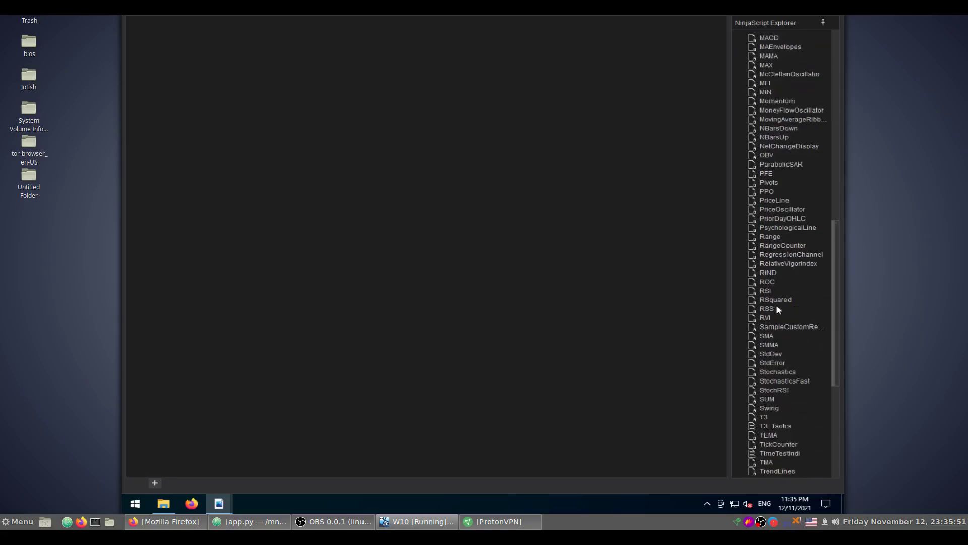
scroll(776, 305, "down", 1)
left_click(771, 316)
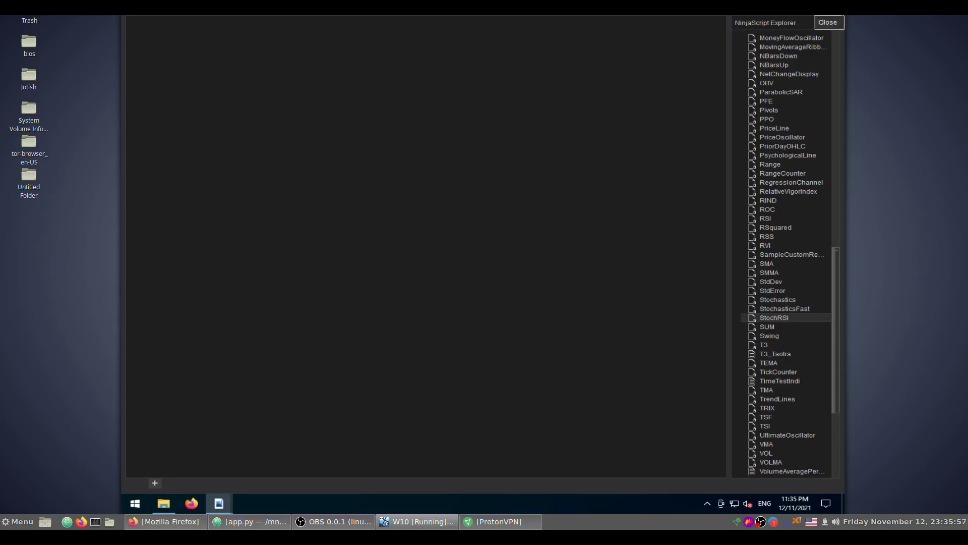
left_click(829, 23)
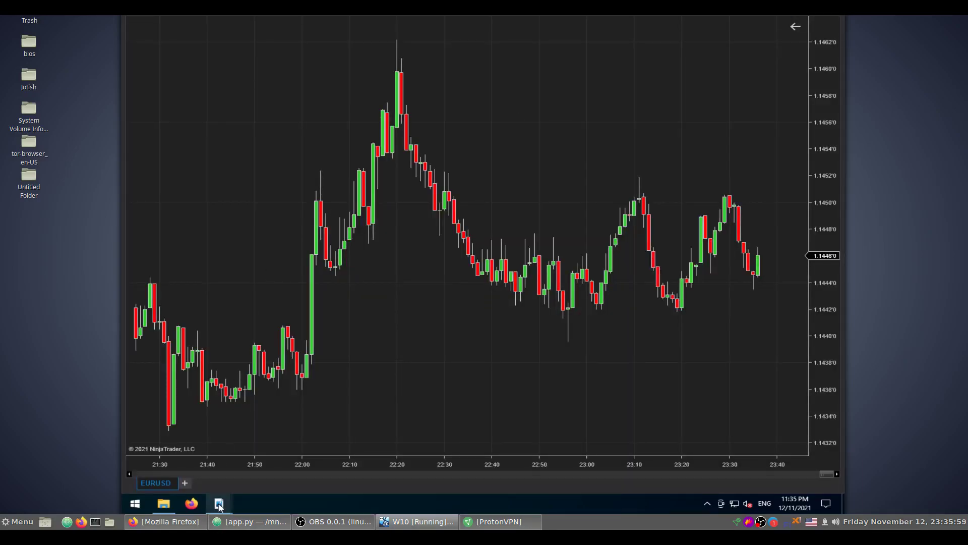
- Copy SourceCodeIndicator.cs from the Desktop into the Documents\NinjaTrader 8\bin\Custom\Indicators folder
left_click(164, 503)
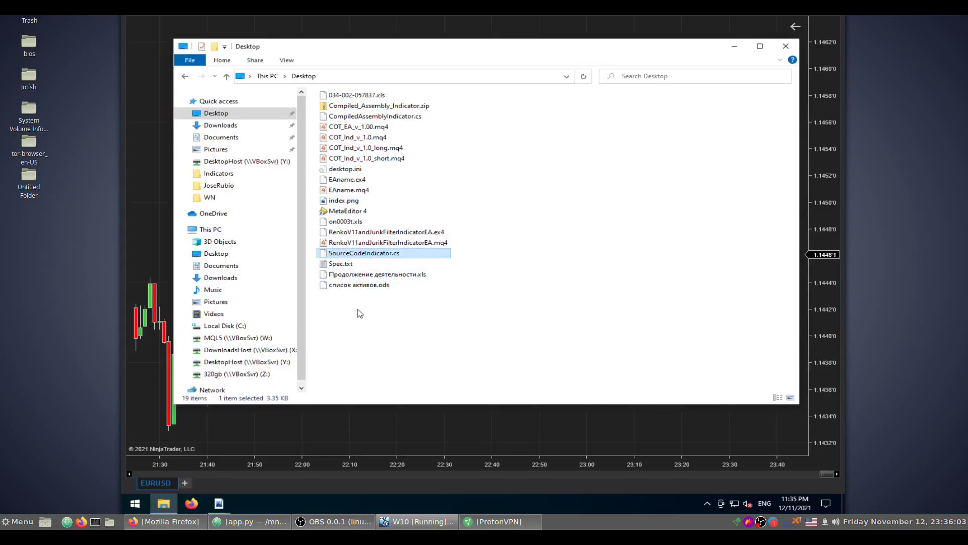
double_click(353, 254)
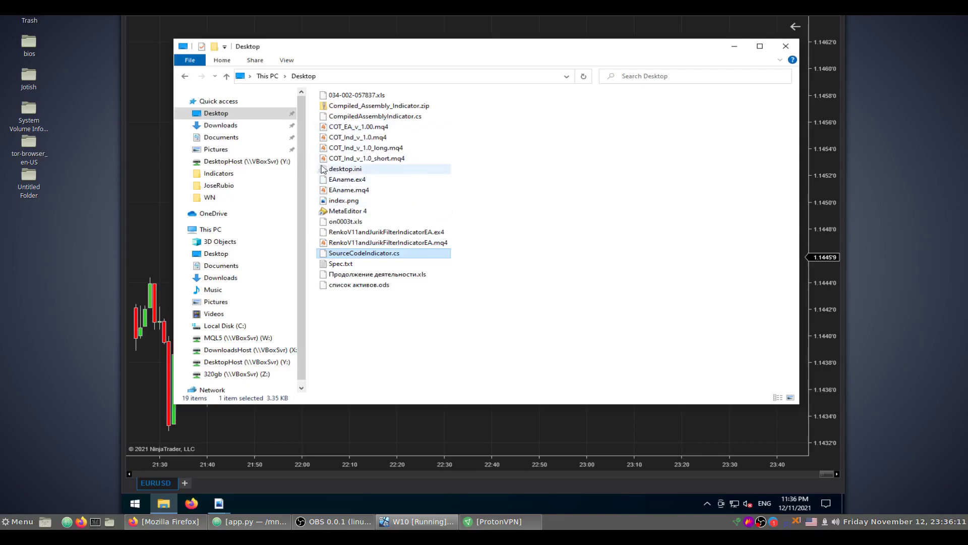
left_click(258, 139)
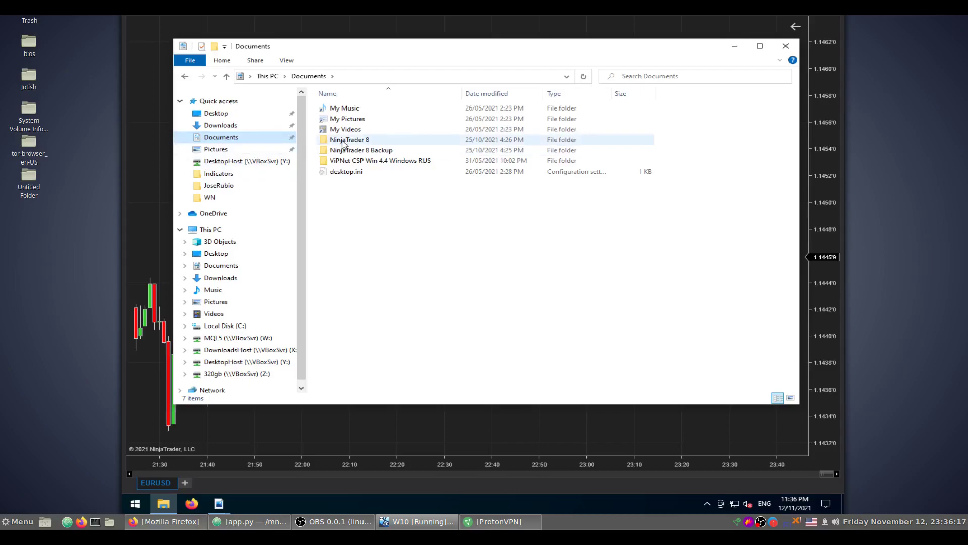
double_click(368, 142)
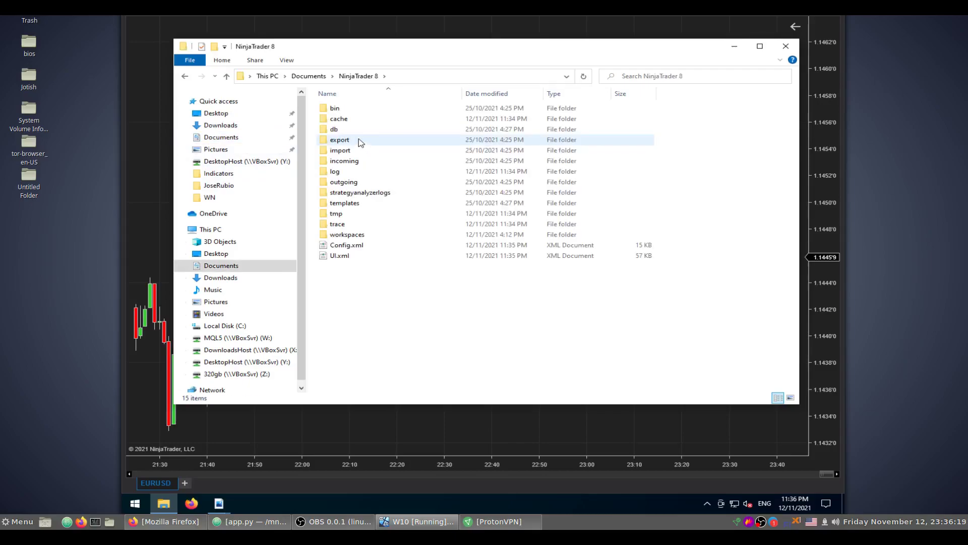
double_click(325, 111)
double_click(331, 111)
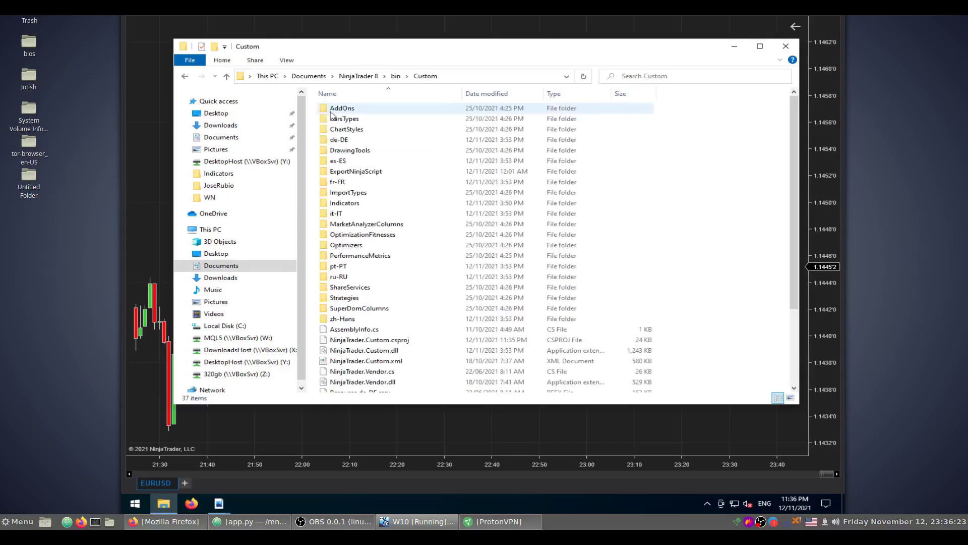
double_click(327, 205)
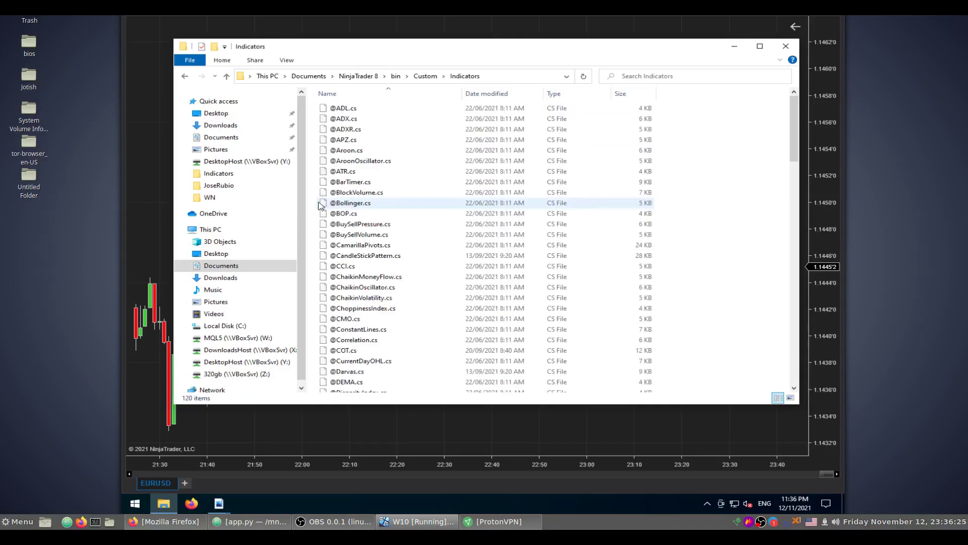
right_click(668, 207)
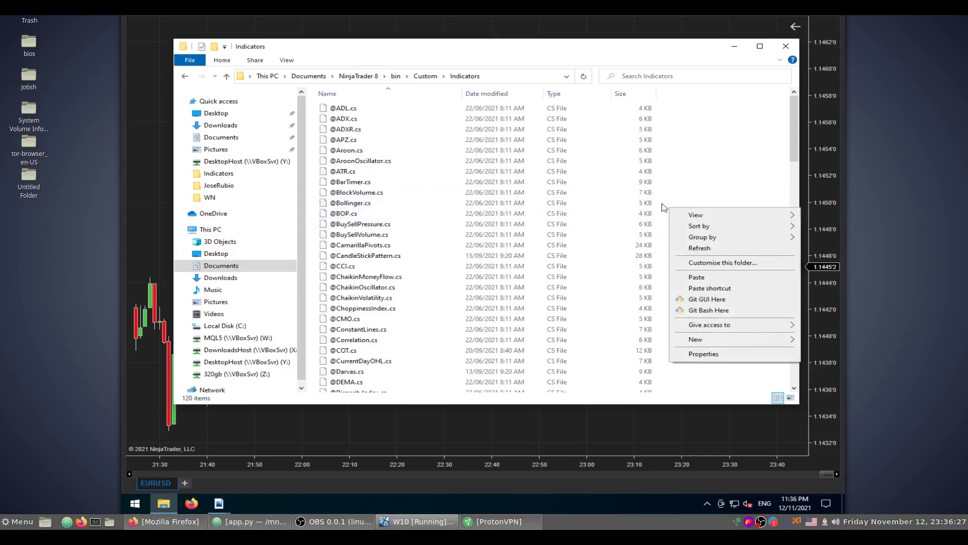
left_click(693, 277)
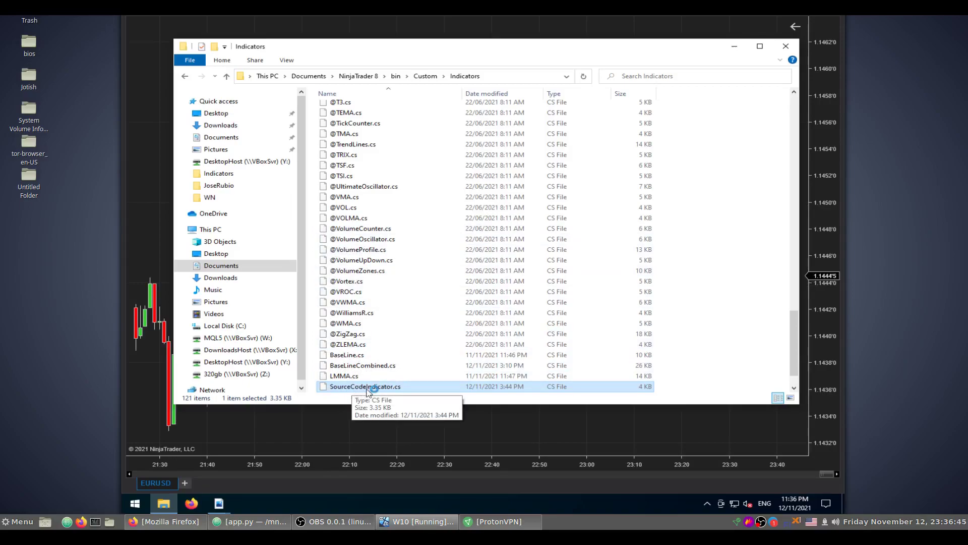
- Check the EURUSD chart's available indicators for SourceCodeIndicator and dismiss the dialog without adding anything
left_click(296, 426)
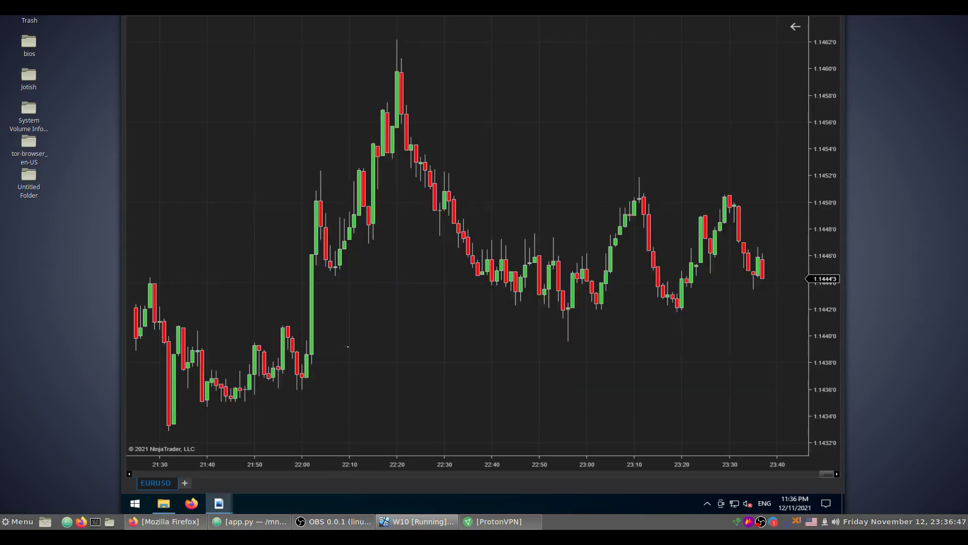
right_click(296, 134)
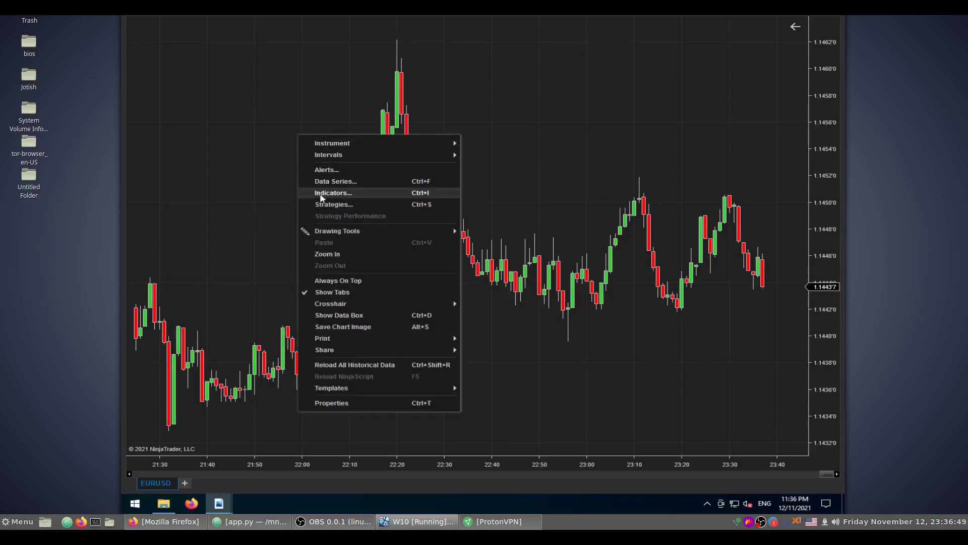
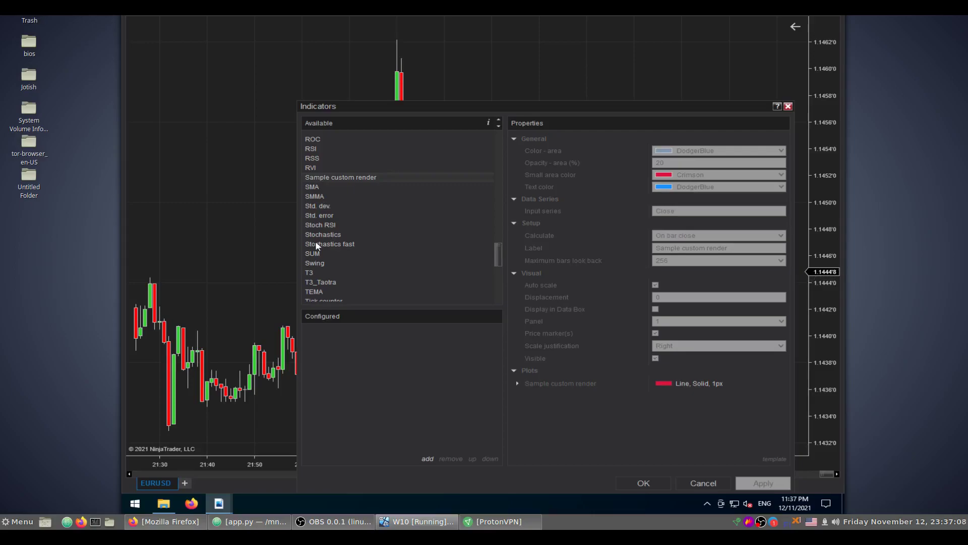
left_click(703, 482)
- Load the NinjaScript Editor from the Control Center, review SourceCodeIndicator's code from the Indicators folder, and close the editor
mouse_move(219, 503)
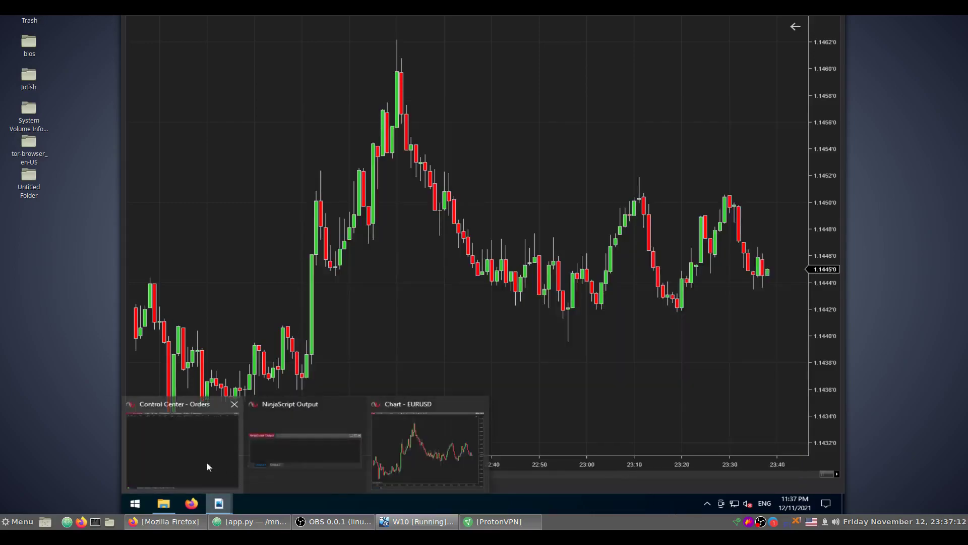
left_click(214, 463)
left_click(247, 10)
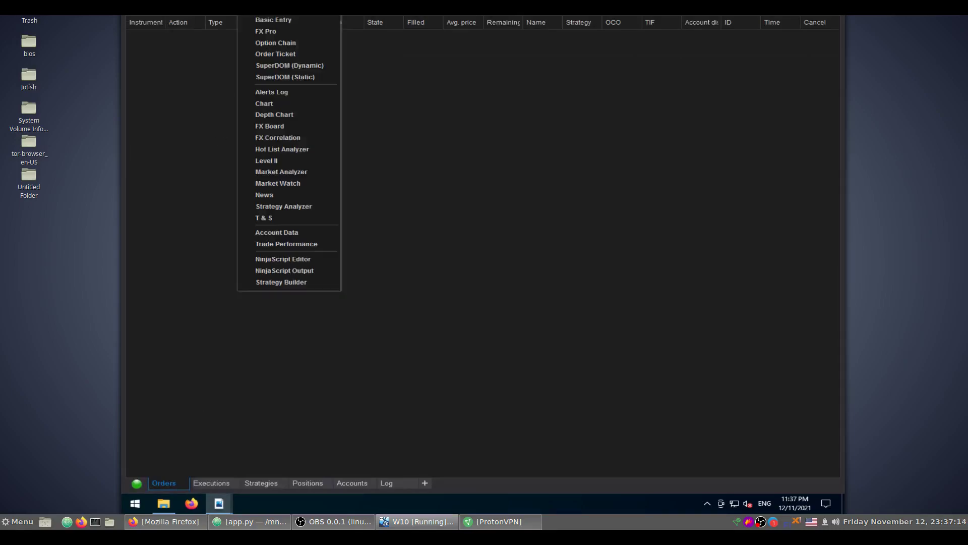
left_click(281, 256)
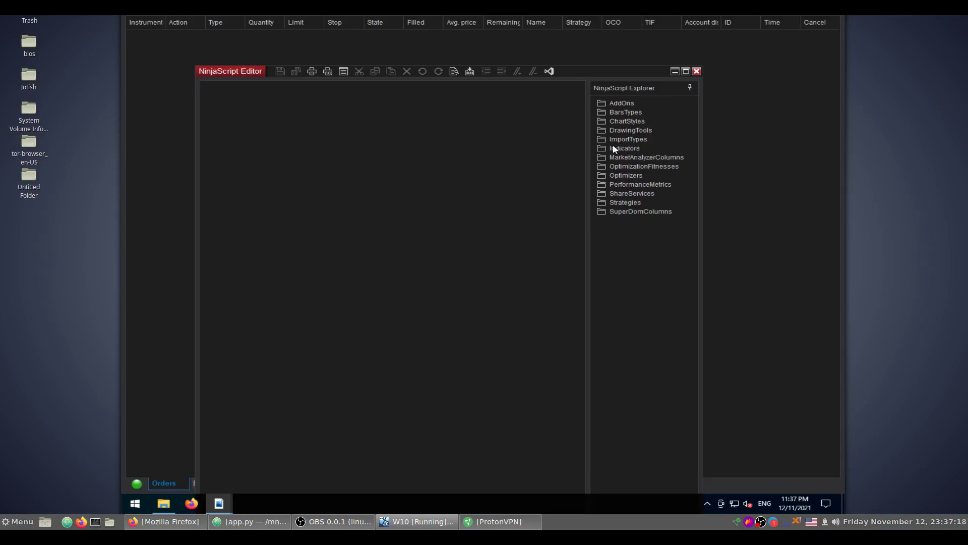
double_click(614, 147)
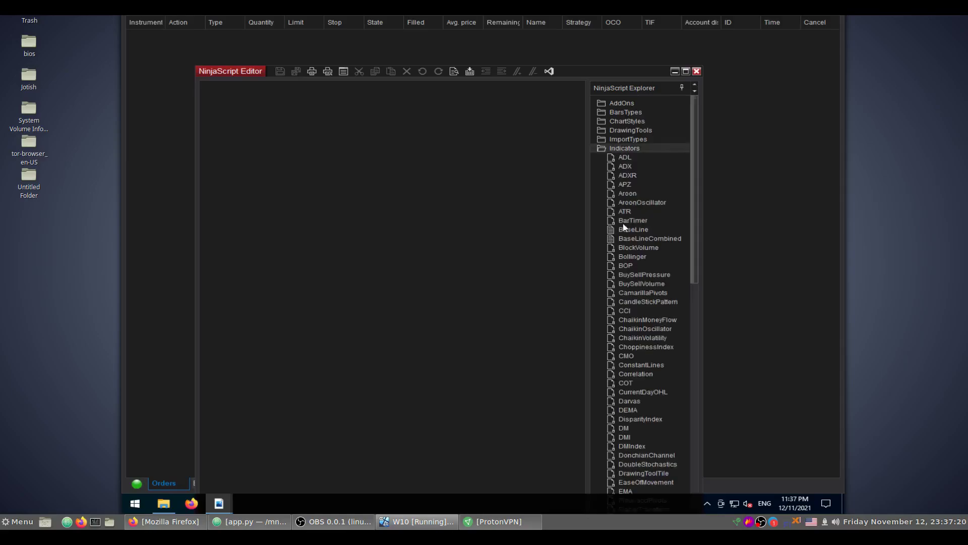
scroll(623, 227, "down", 20)
scroll(624, 234, "down", 4)
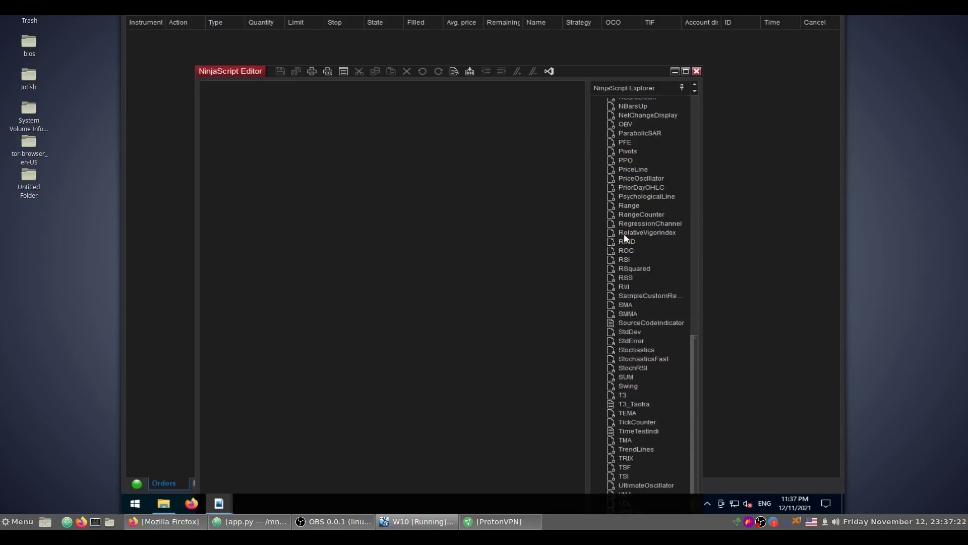
double_click(629, 323)
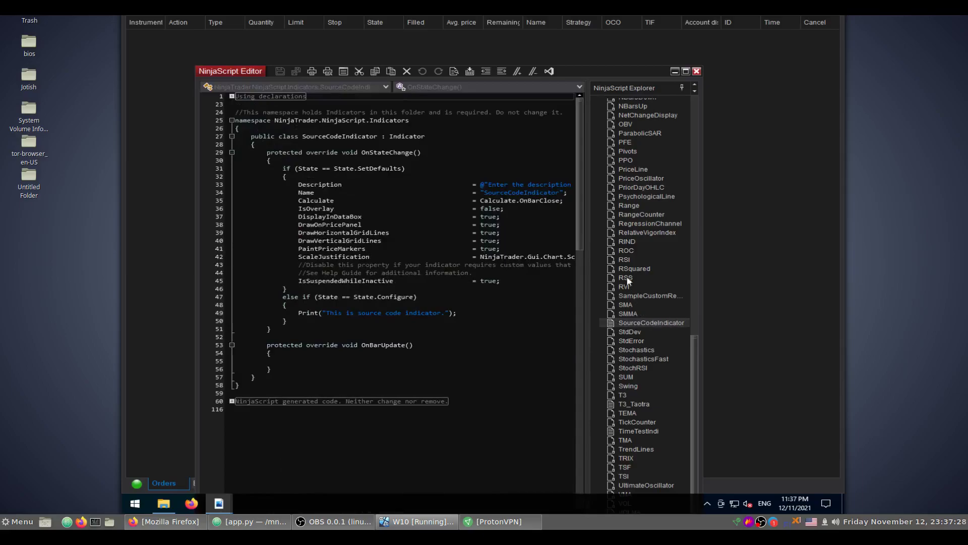
left_click(686, 71)
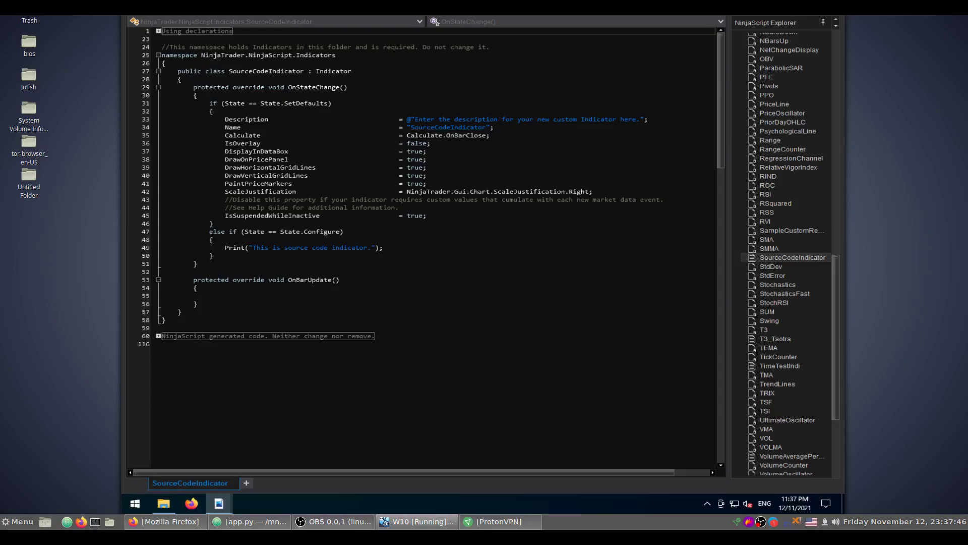
left_click(831, 19)
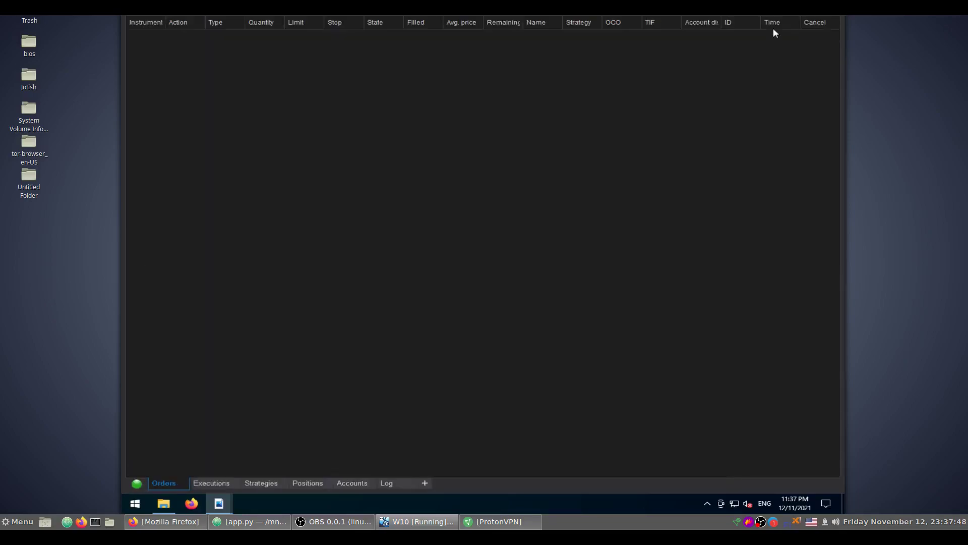
- Show the NinjaScript Output window over the EURUSD chart and move it to the chart's upper-left corner
mouse_move(219, 504)
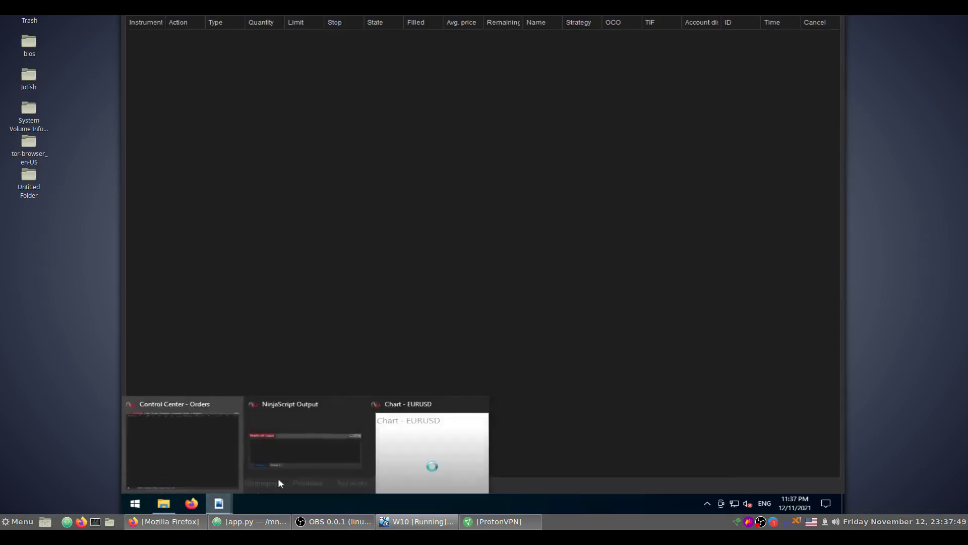
left_click(313, 431)
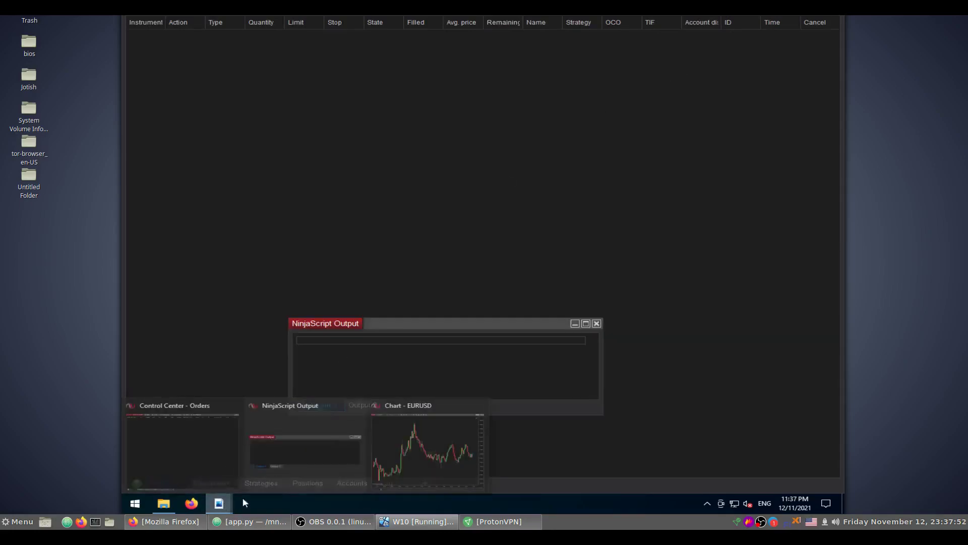
left_click(431, 452)
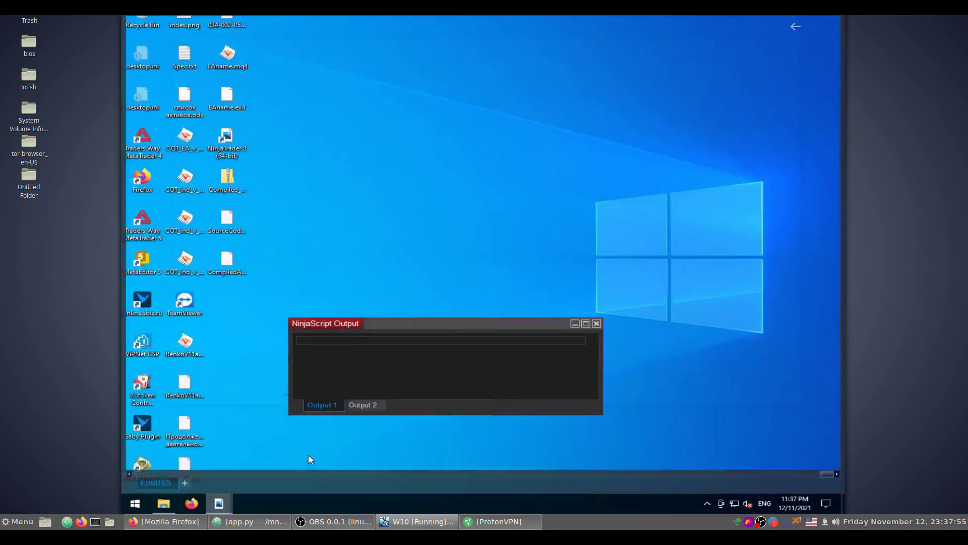
left_click(308, 451)
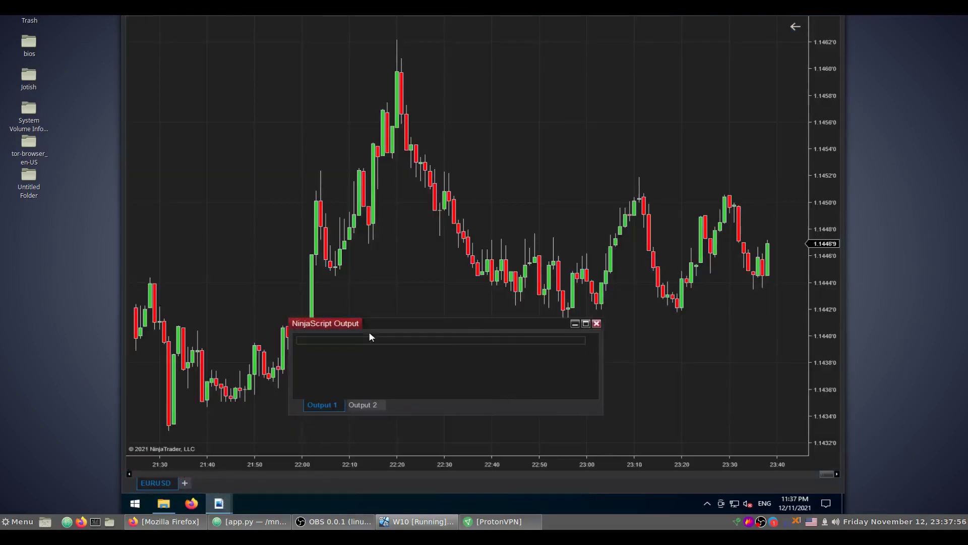
left_click_drag(374, 323, 215, 30)
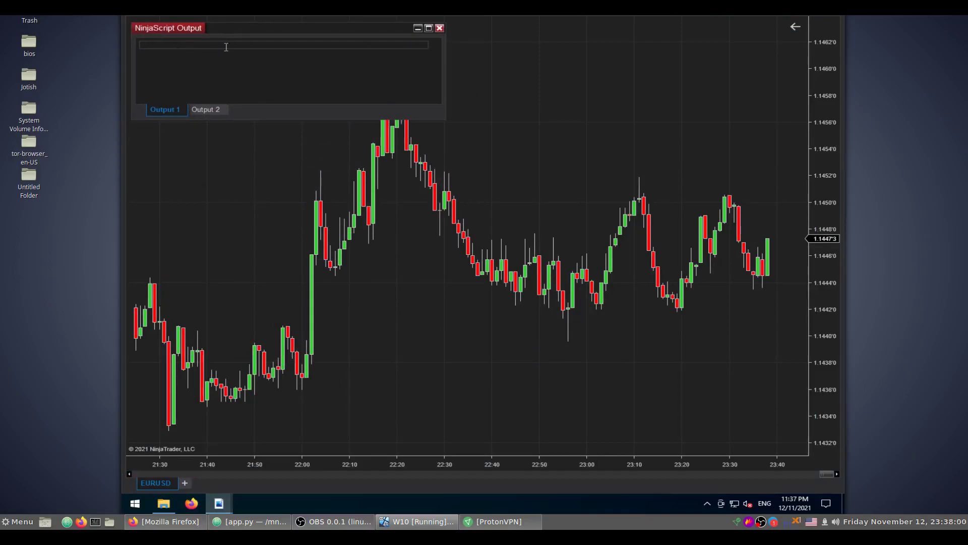
- Add SourceCodeIndicator to the EURUSD 1 Minute chart with its default settings in a new panel
left_click(561, 87)
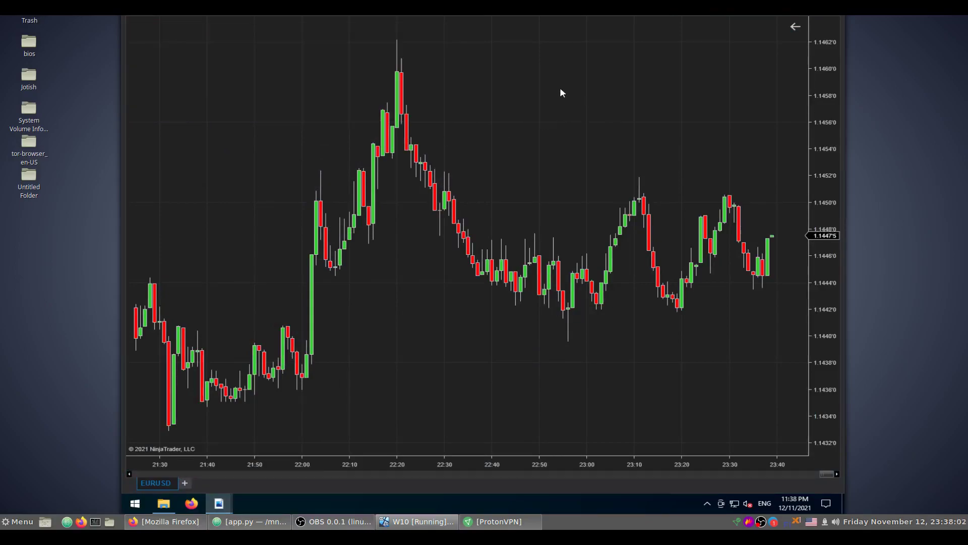
right_click(563, 90)
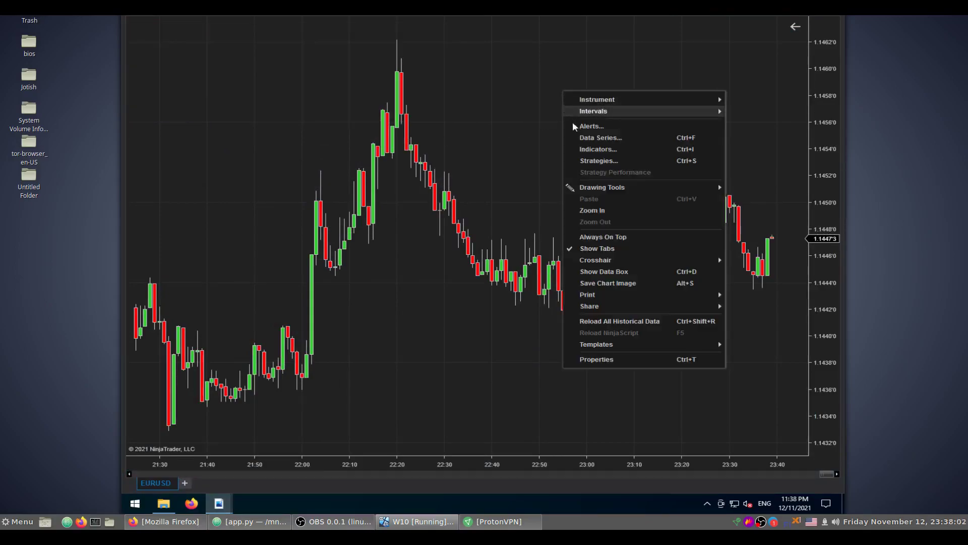
left_click(610, 149)
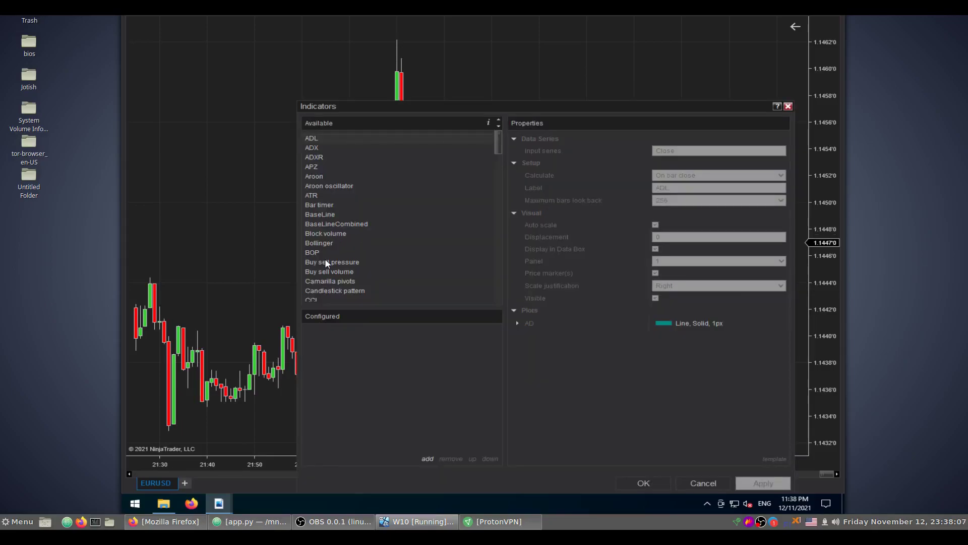
left_click(325, 260)
key("s")
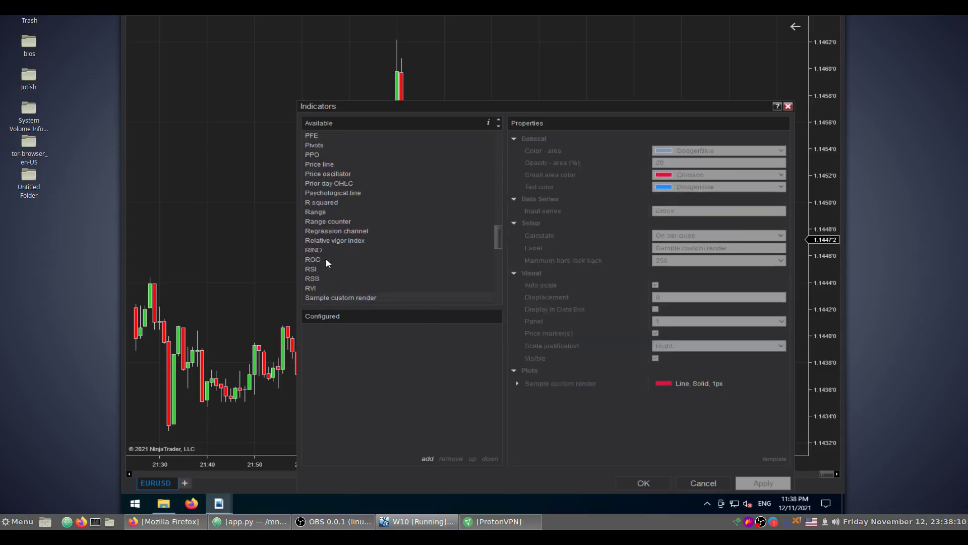
scroll(325, 259, "down", 3)
left_click(334, 254)
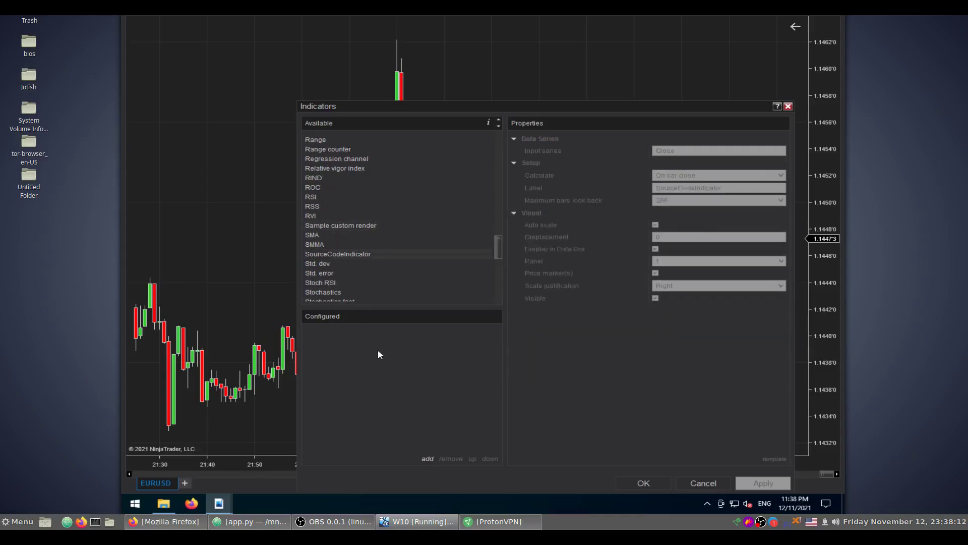
left_click(424, 458)
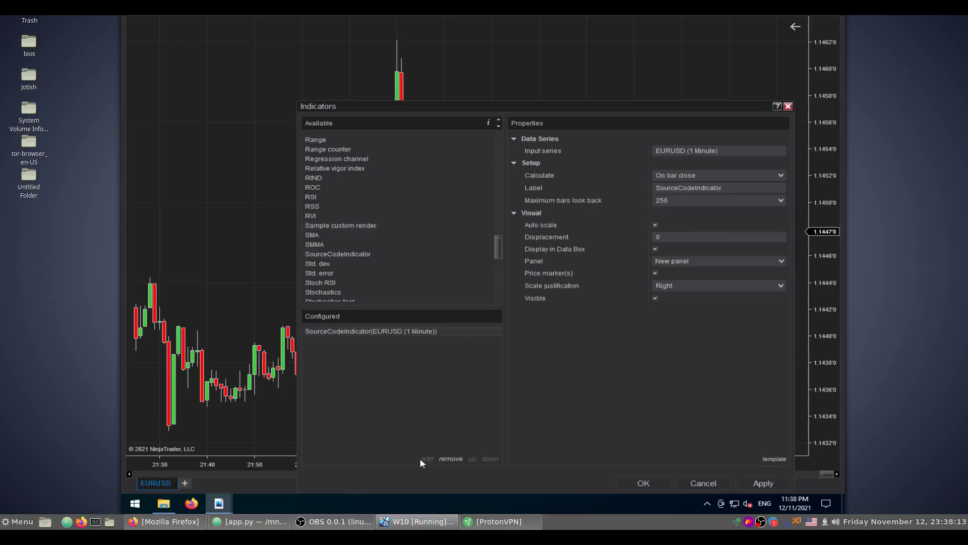
left_click(658, 482)
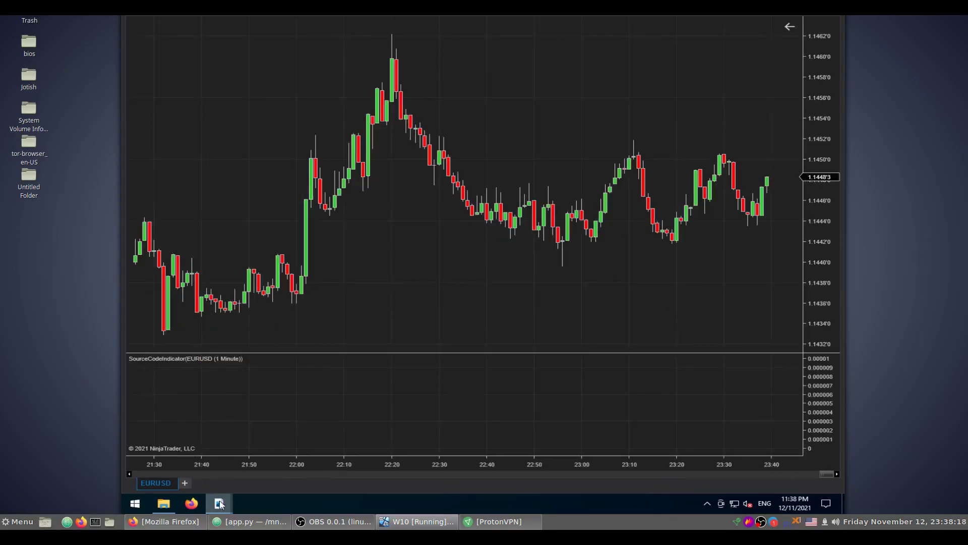
- Check the NinjaScript Output window for the message printed by SourceCodeIndicator
mouse_move(218, 503)
left_click(318, 440)
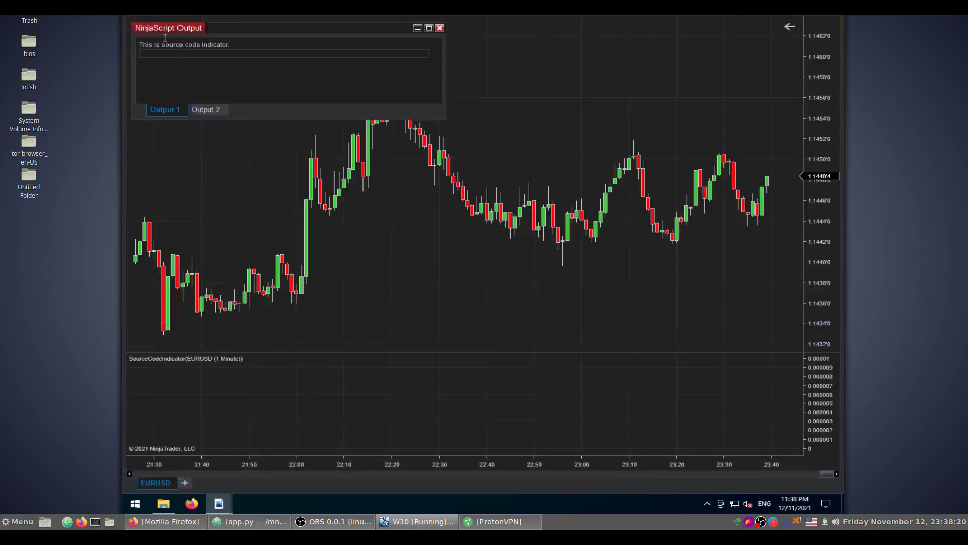
left_click_drag(154, 46, 212, 47)
left_click(318, 64)
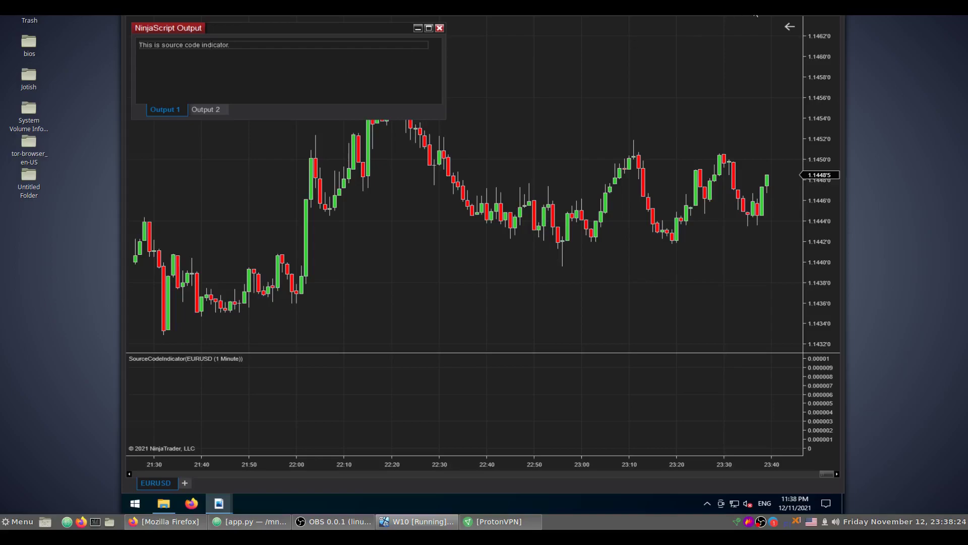
- Arrange the restored EURUSD chart window above the NinjaScript Output window and clear the messages in Output 1
left_click(824, 20)
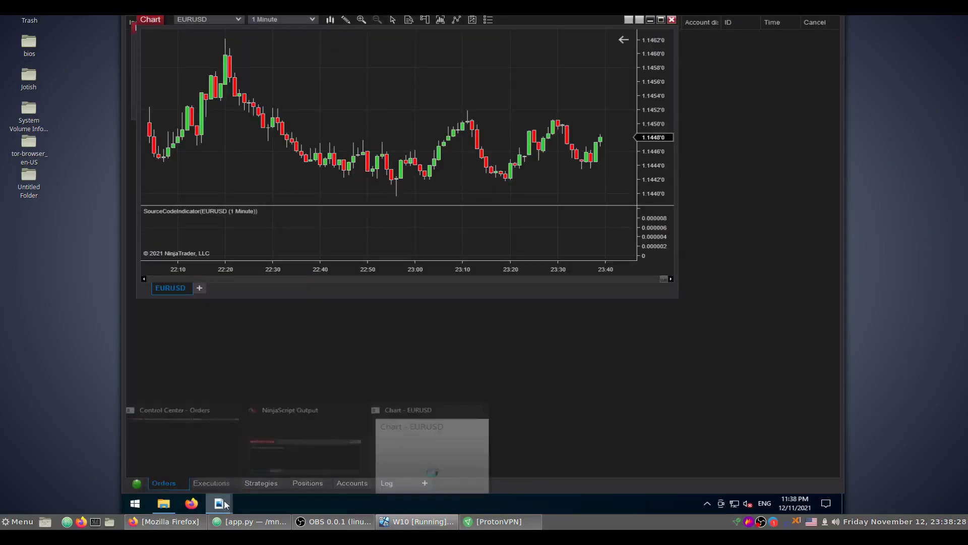
mouse_move(218, 502)
left_click(291, 468)
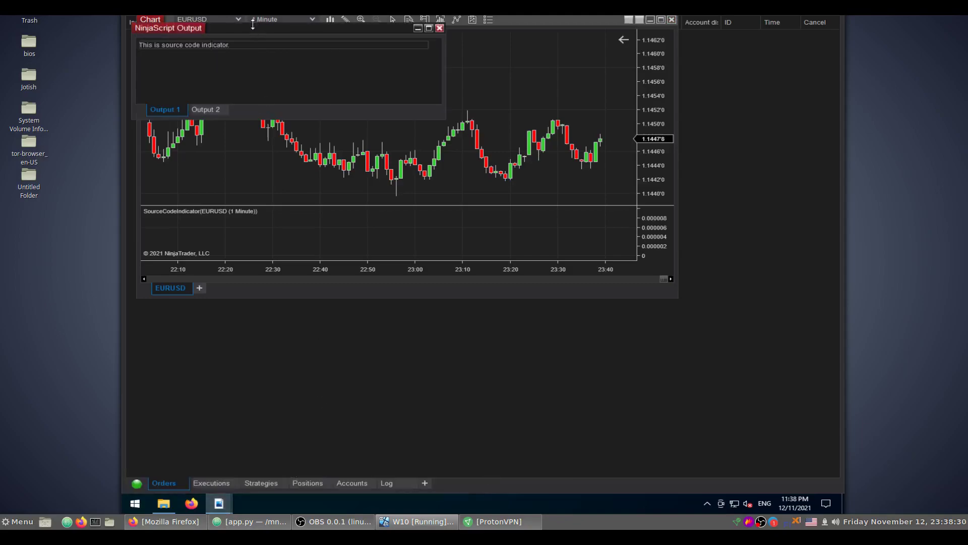
left_click_drag(251, 32, 270, 312)
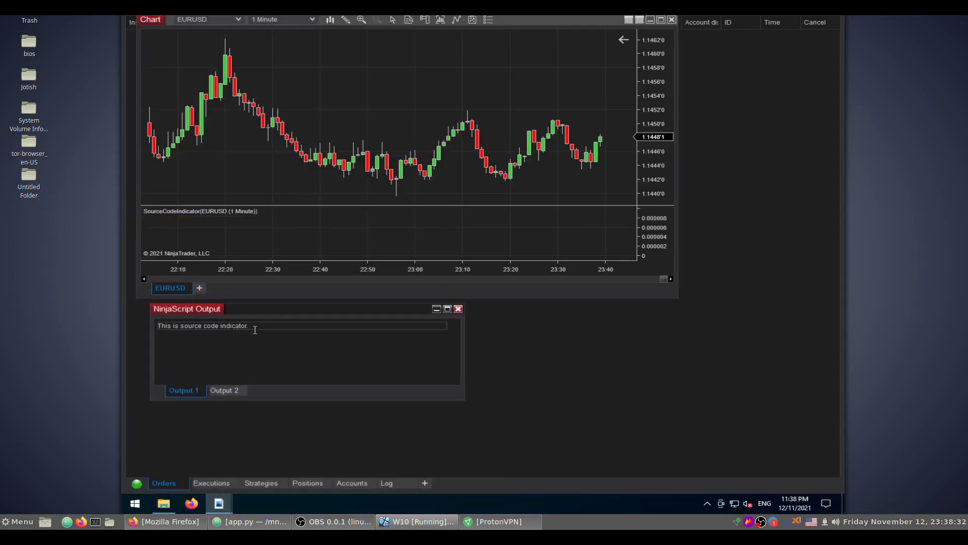
right_click(254, 337)
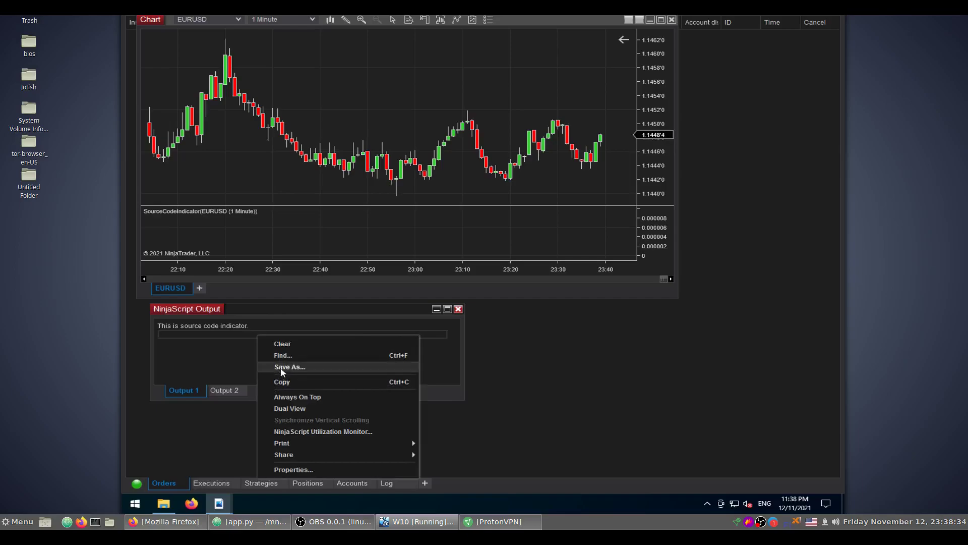
left_click(283, 344)
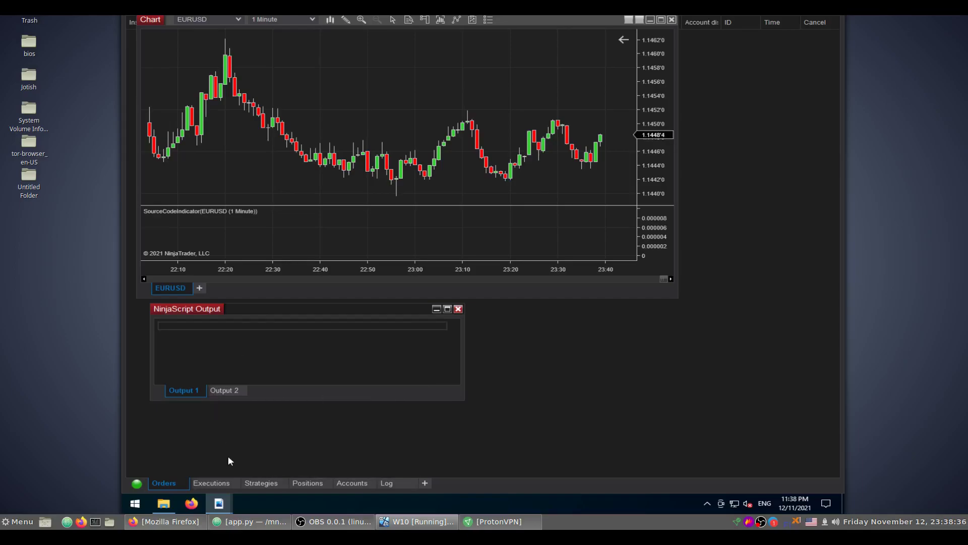
- Bring the Control Center window to the front
mouse_move(221, 508)
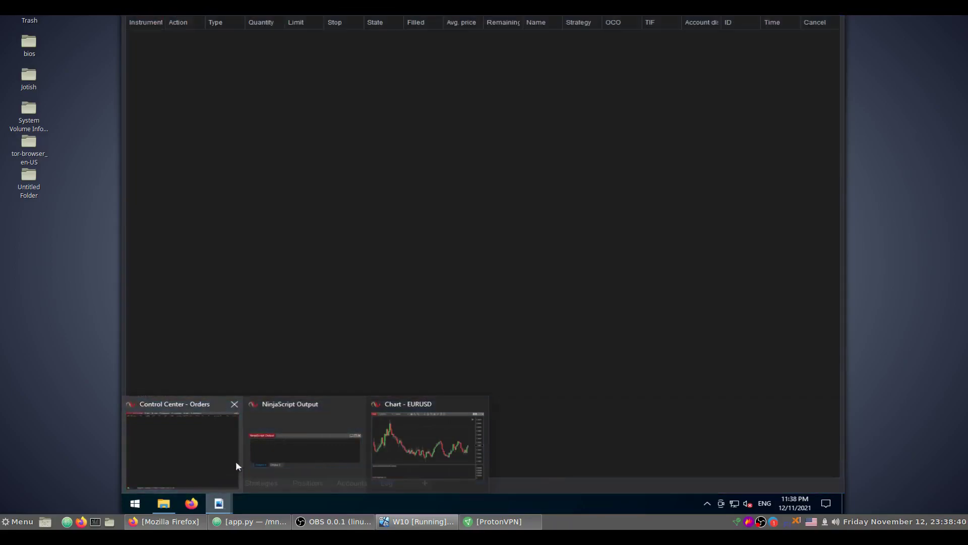
left_click(164, 504)
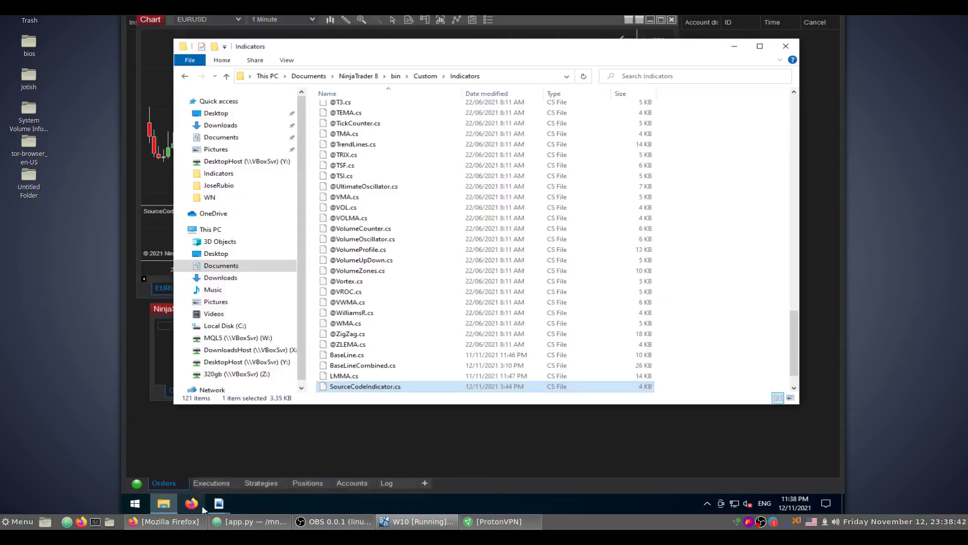
mouse_move(219, 505)
left_click(196, 459)
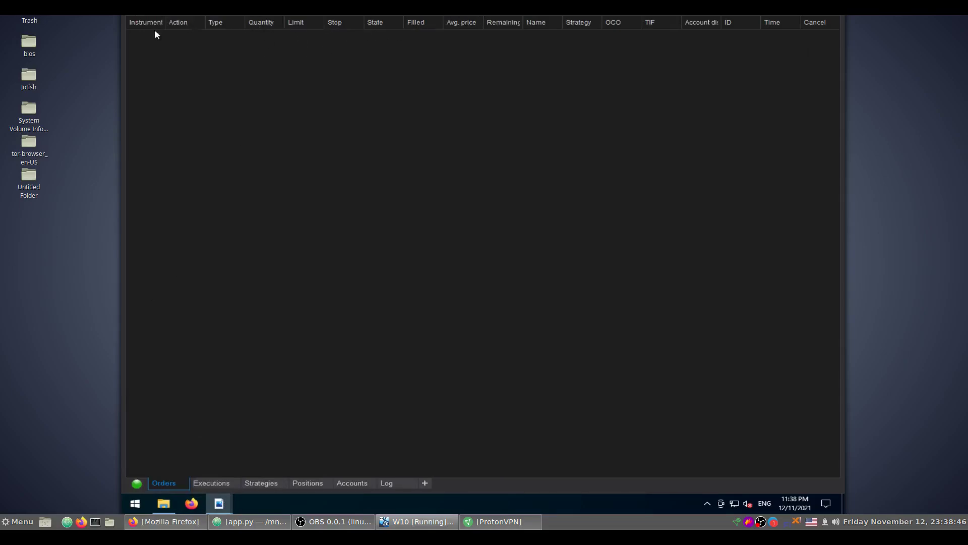
left_click(293, 8)
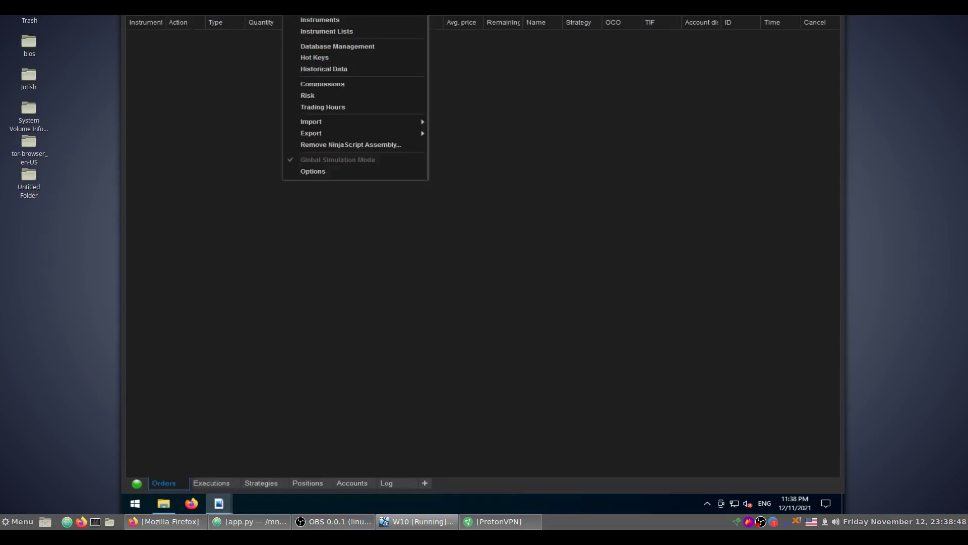
mouse_move(305, 124)
left_click(465, 151)
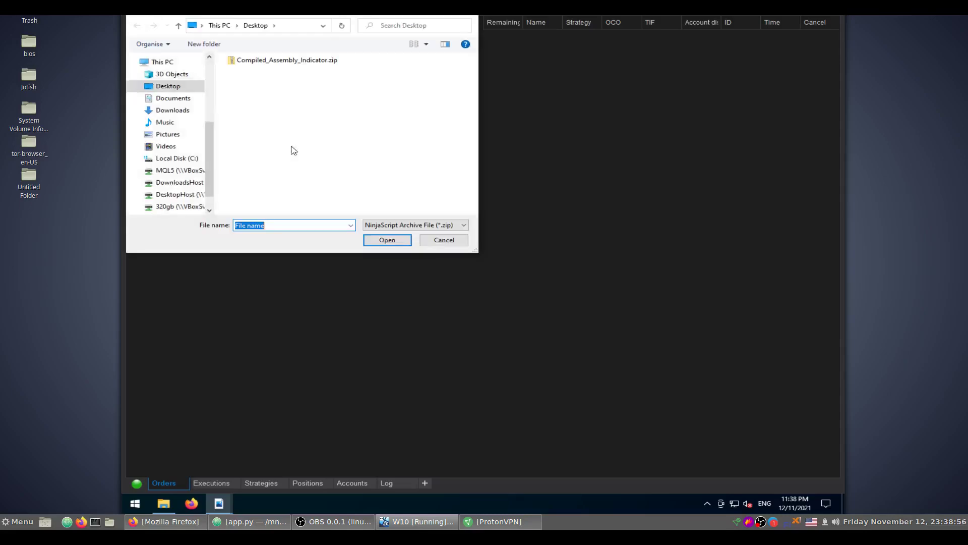
left_click(253, 70)
left_click(251, 63)
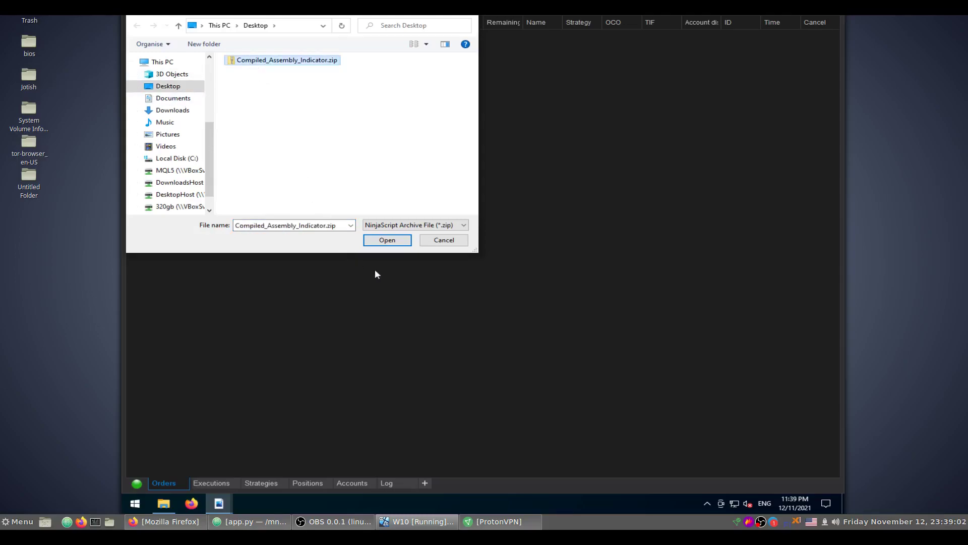
left_click(438, 241)
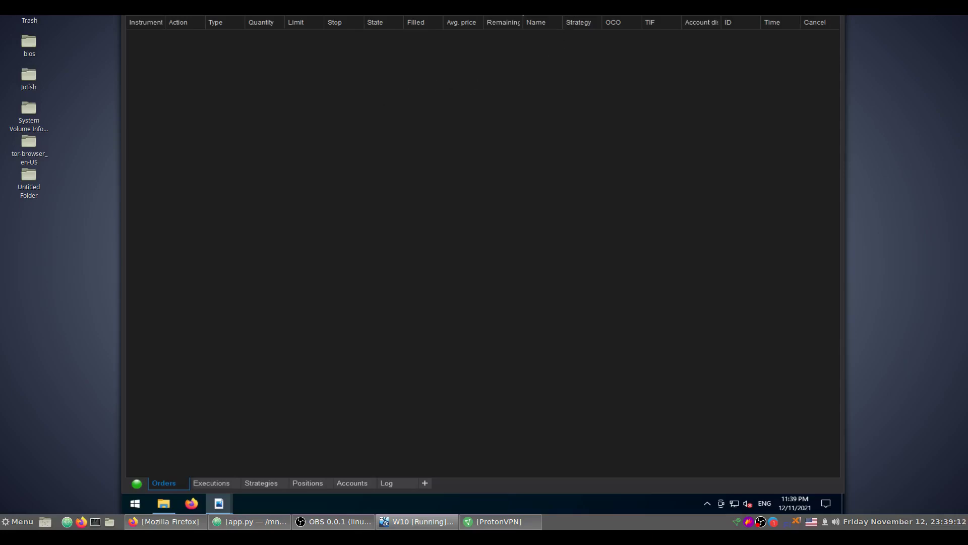
- Check the installed NinjaTrader version and its bitness in the About information
left_click(523, 15)
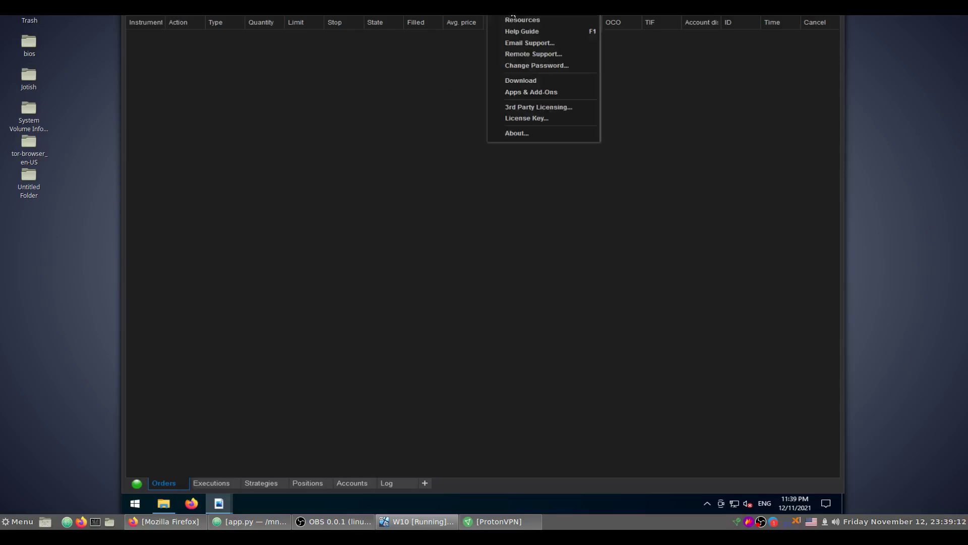
left_click(498, 135)
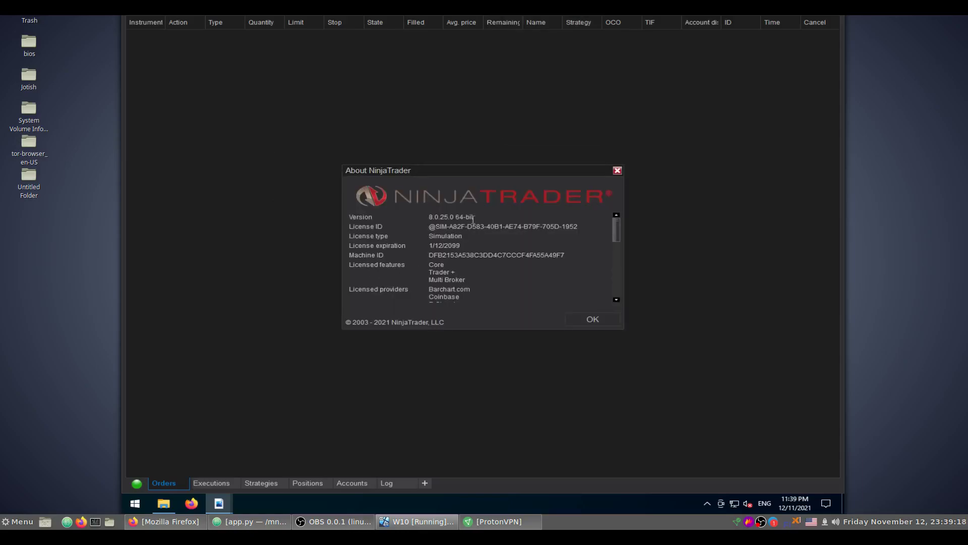
left_click_drag(475, 217, 456, 219)
left_click(583, 319)
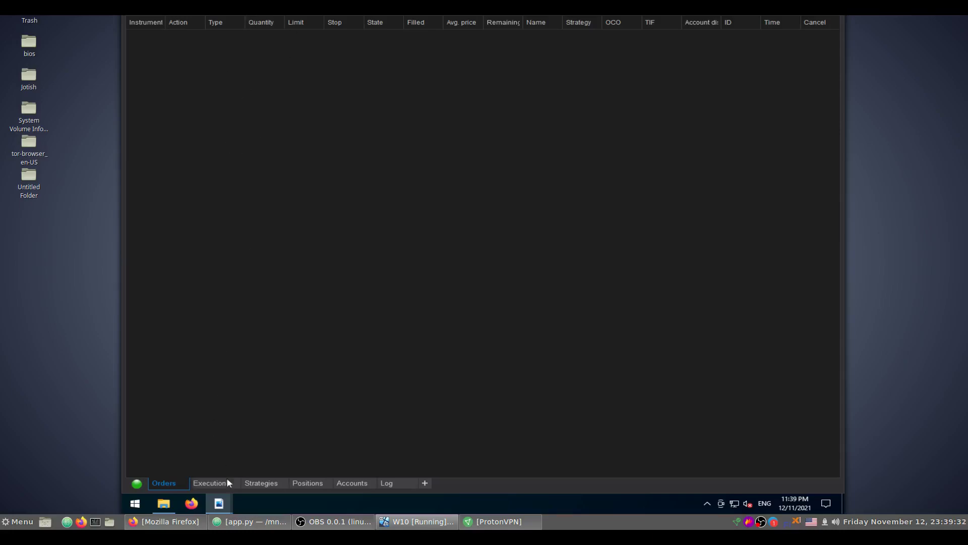
- Import Compiled_Assembly_Indicator.zip from the Desktop as a NinjaScript Add-On, accepting the third-party warning
mouse_move(220, 500)
left_click(298, 17)
mouse_move(364, 122)
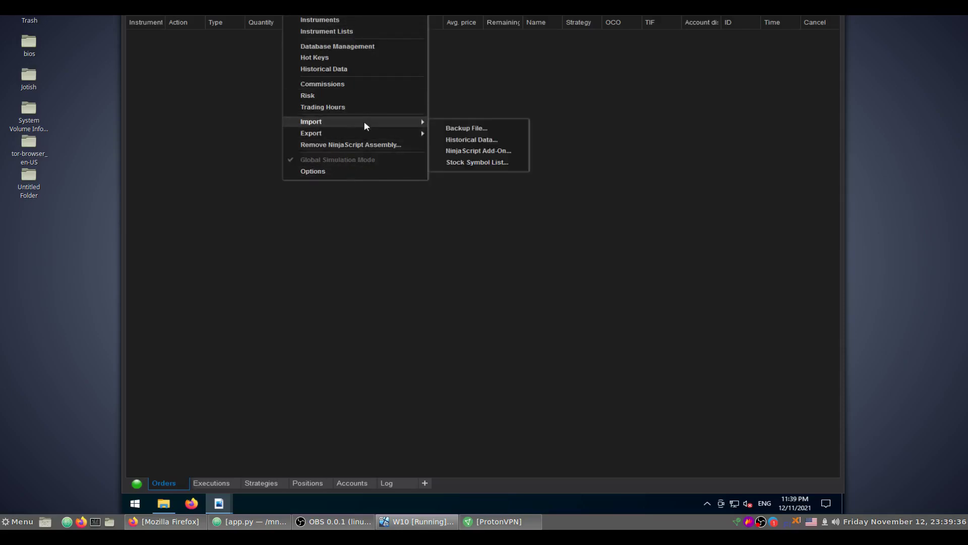
left_click(446, 150)
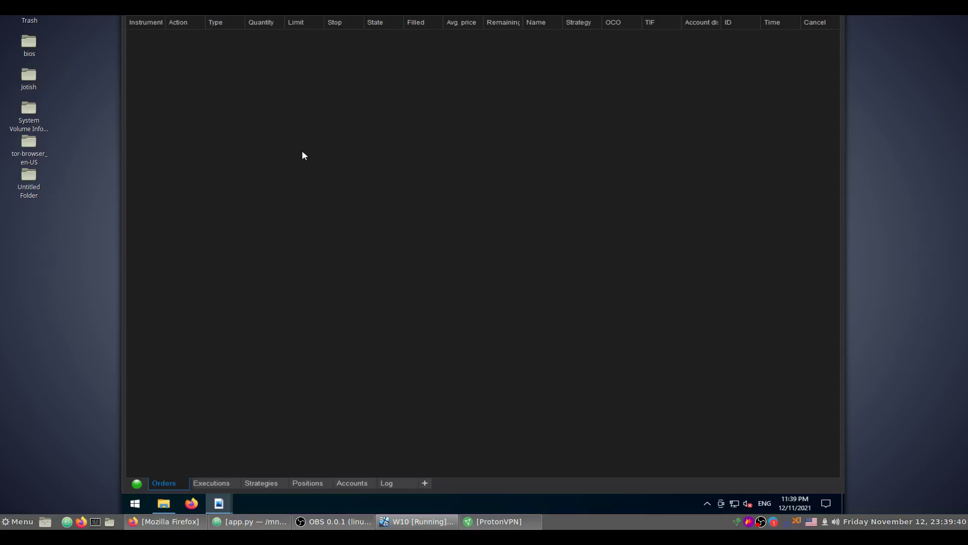
left_click(287, 60)
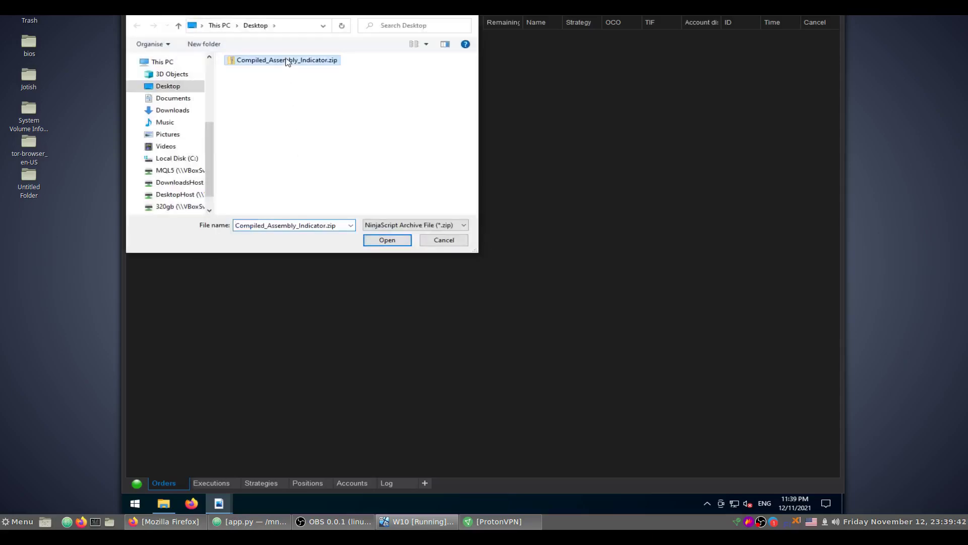
left_click(374, 240)
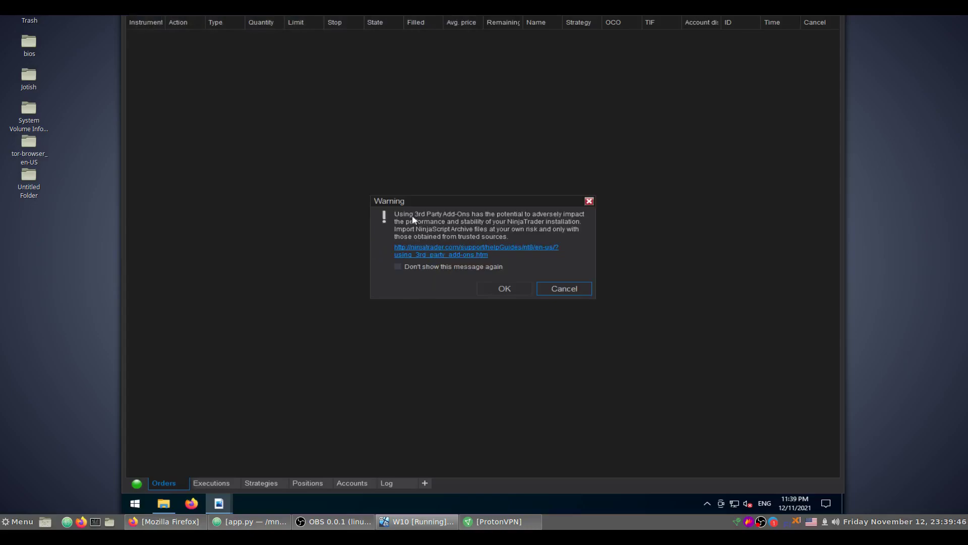
left_click(497, 286)
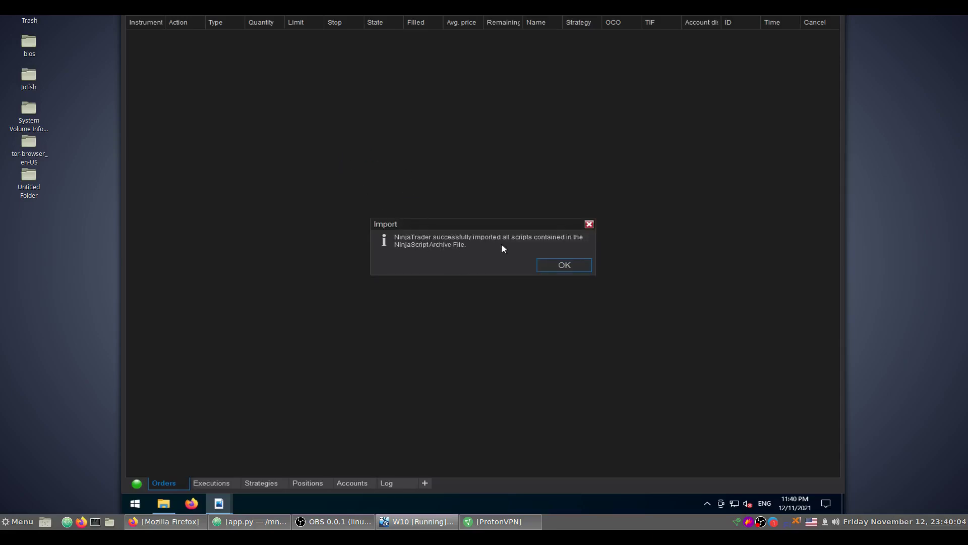
left_click(550, 263)
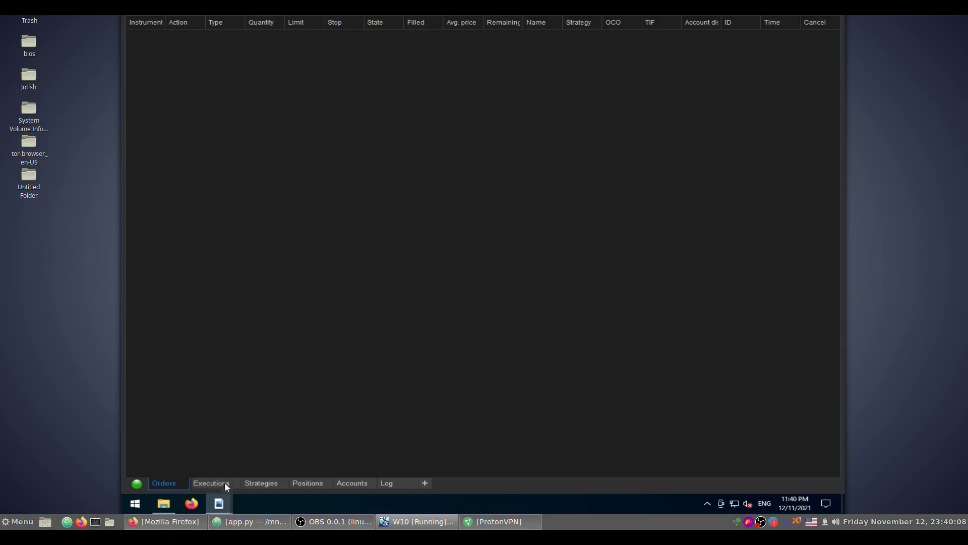
- Bring the EURUSD chart and the NinjaScript Output window to the front
mouse_move(219, 503)
left_click(404, 440)
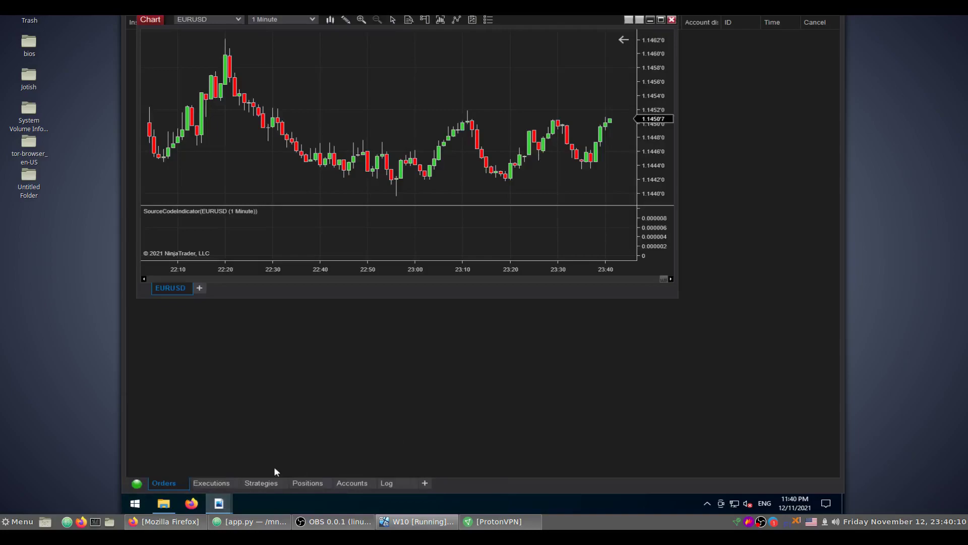
left_click(289, 456)
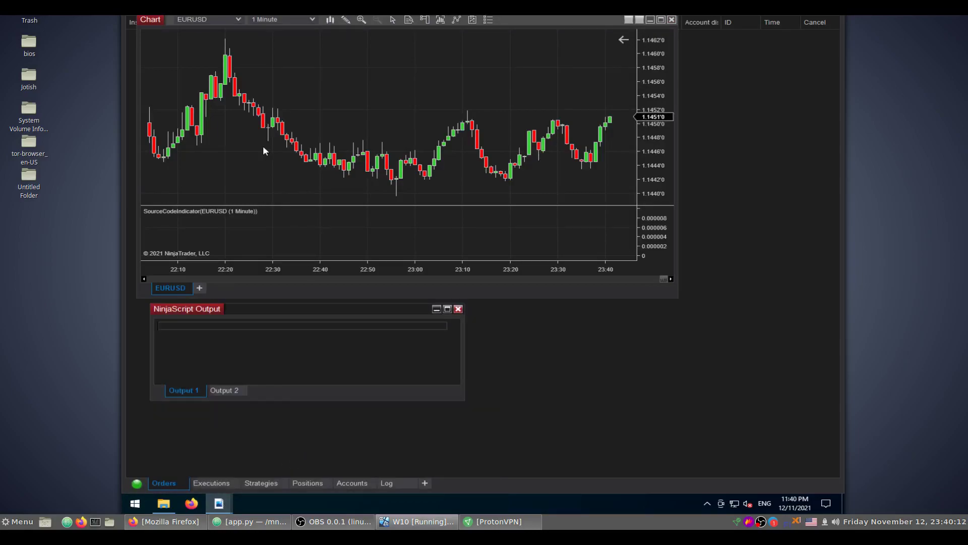
- Replace SourceCodeIndicator on the EURUSD chart with CompiledAssemblyIndicator, using its default settings in a new panel
right_click(246, 144)
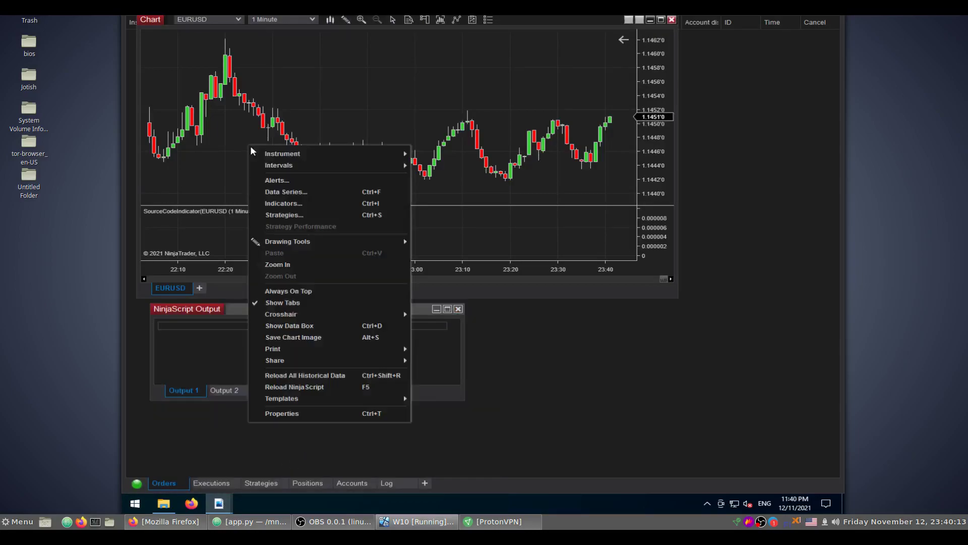
left_click(279, 203)
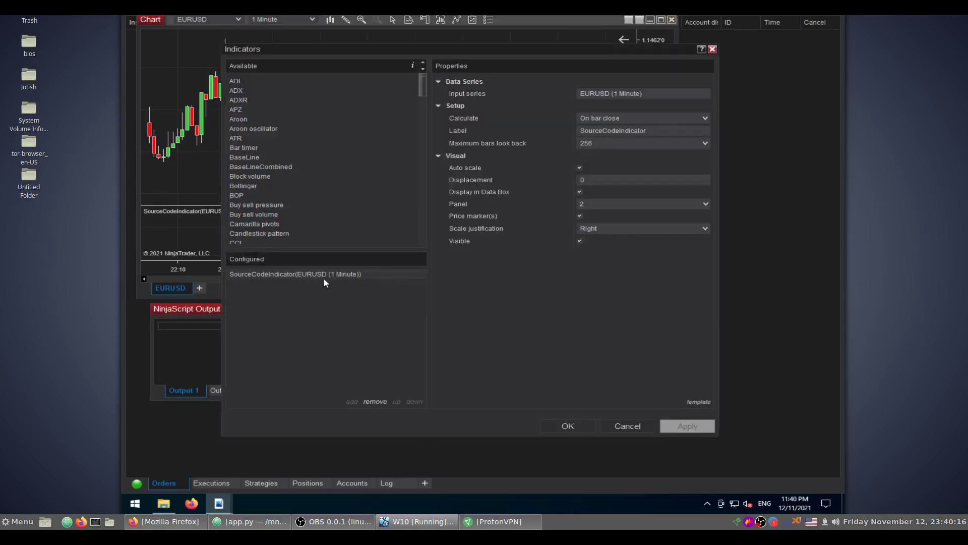
left_click(375, 402)
left_click(258, 131)
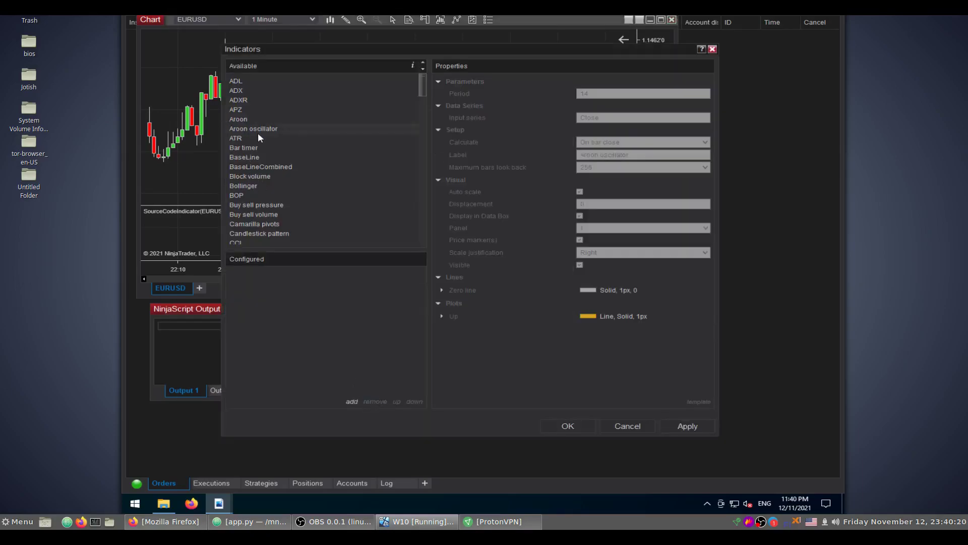
scroll(256, 133, "down", 3)
left_click(272, 228)
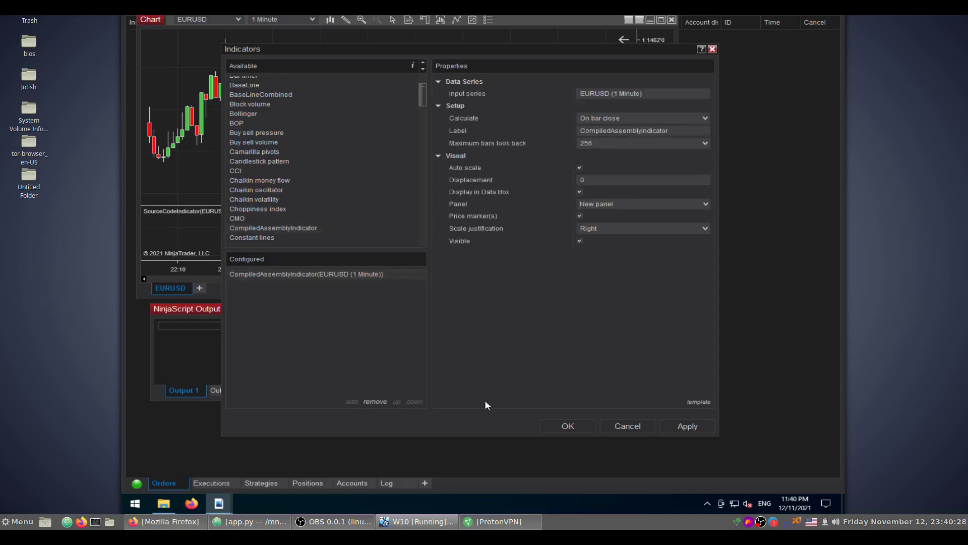
left_click(583, 426)
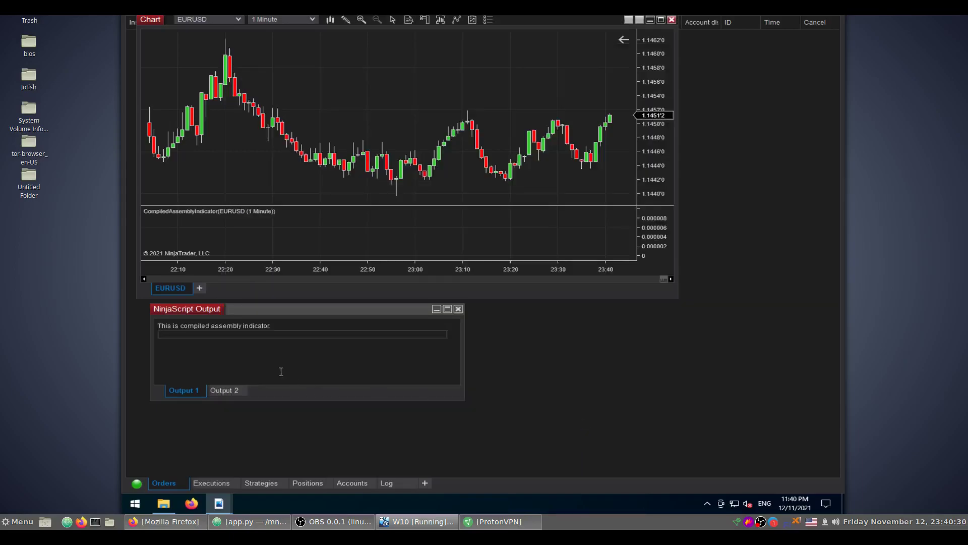
- Check the message printed by CompiledAssemblyIndicator in the NinjaScript Output window and clear Output 1
left_click_drag(174, 326, 277, 326)
left_click(277, 325)
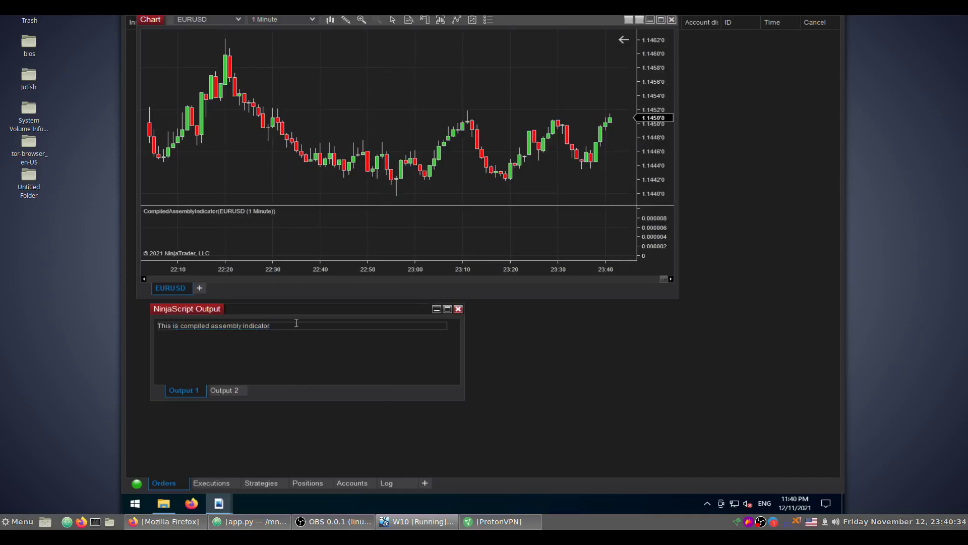
right_click(303, 346)
left_click(306, 351)
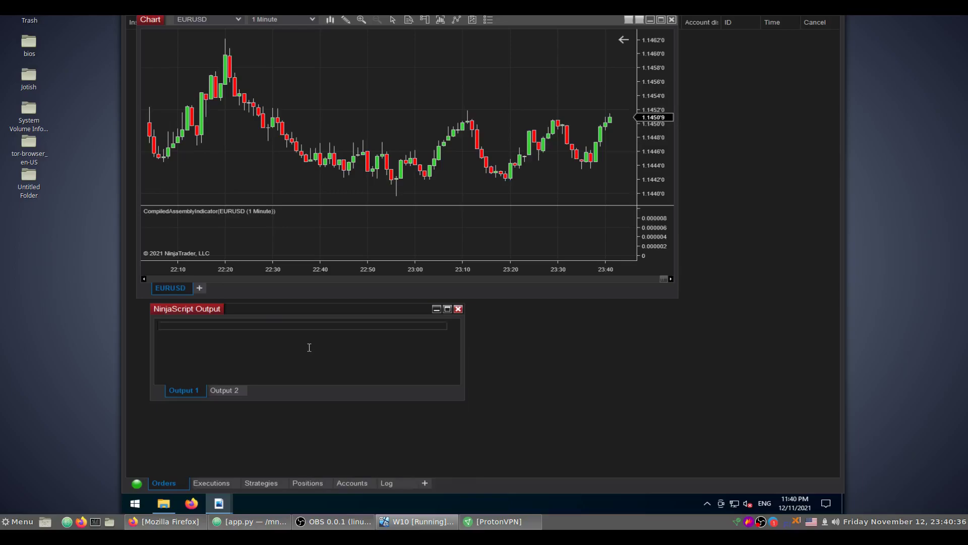
- Remove CompiledAssemblyIndicator from the EURUSD 1 Minute chart
right_click(229, 205)
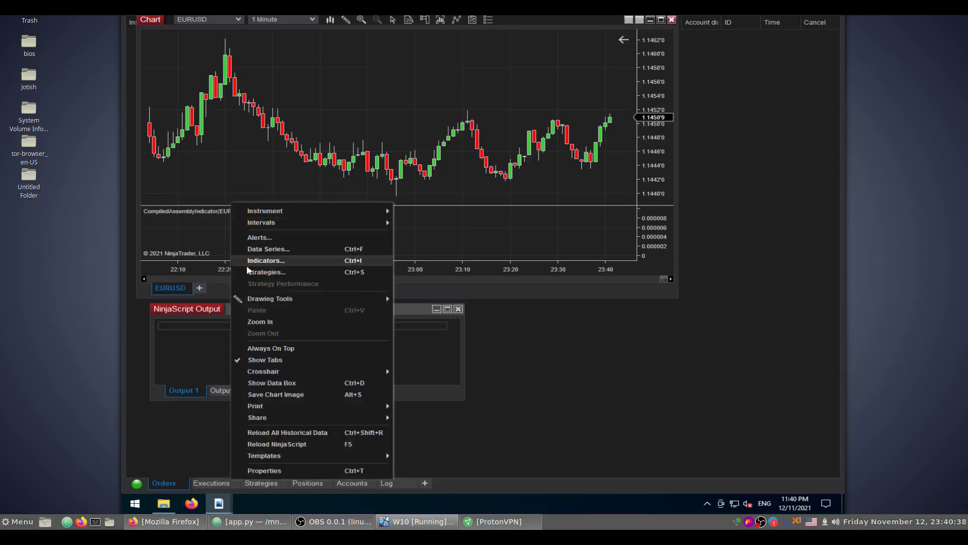
left_click(212, 145)
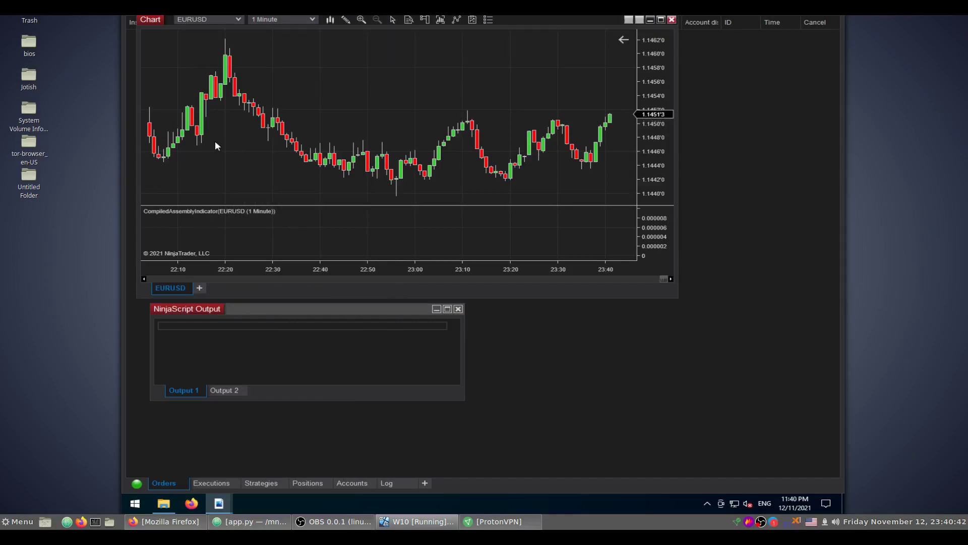
key("ctrl+i")
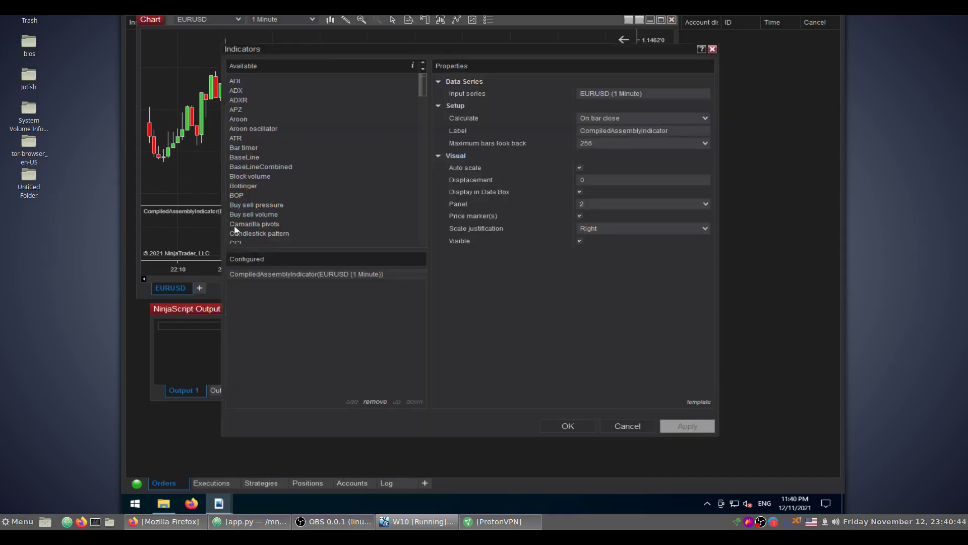
left_click(375, 402)
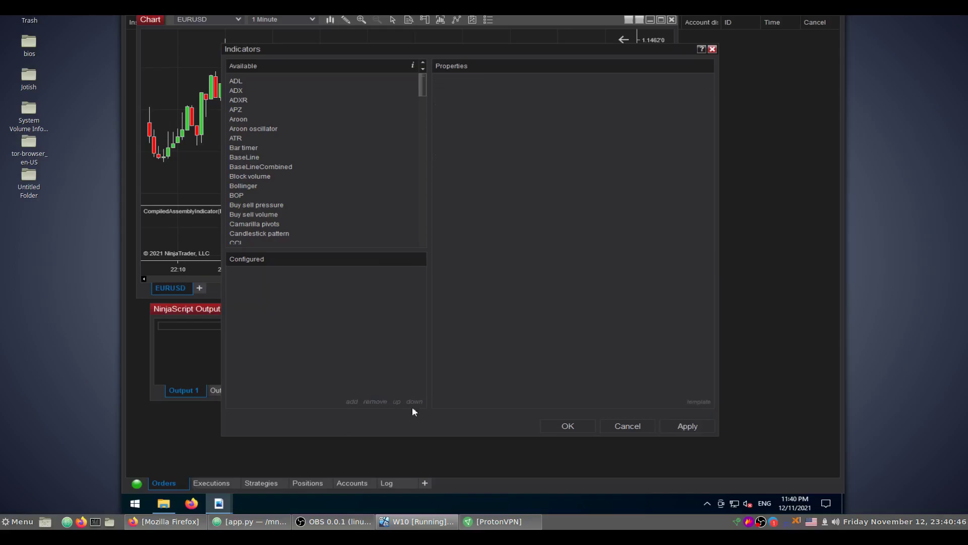
left_click(568, 426)
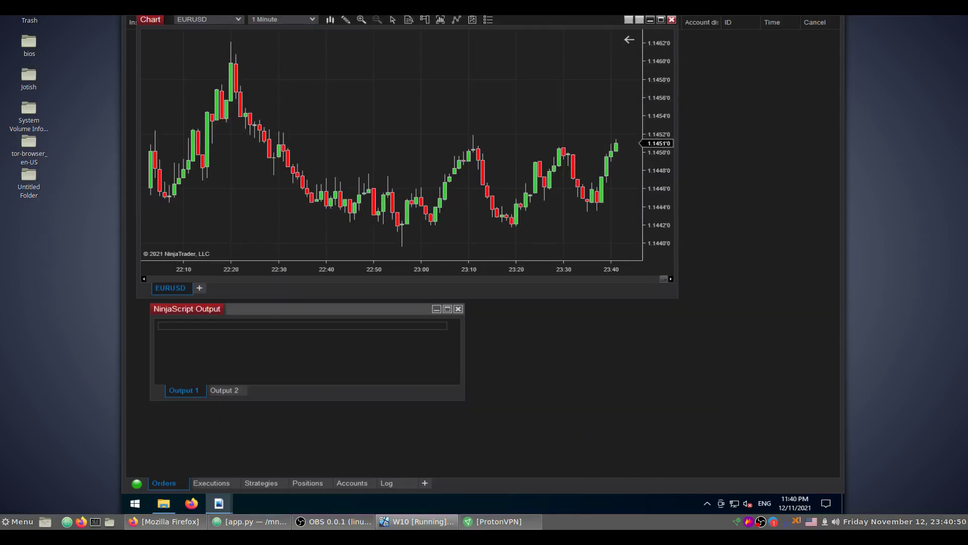
- Remove the Compiled_Assembly_Indicator NinjaScript assembly from the NinjaTrader installation and confirm the removal
left_click(298, 17)
mouse_move(322, 125)
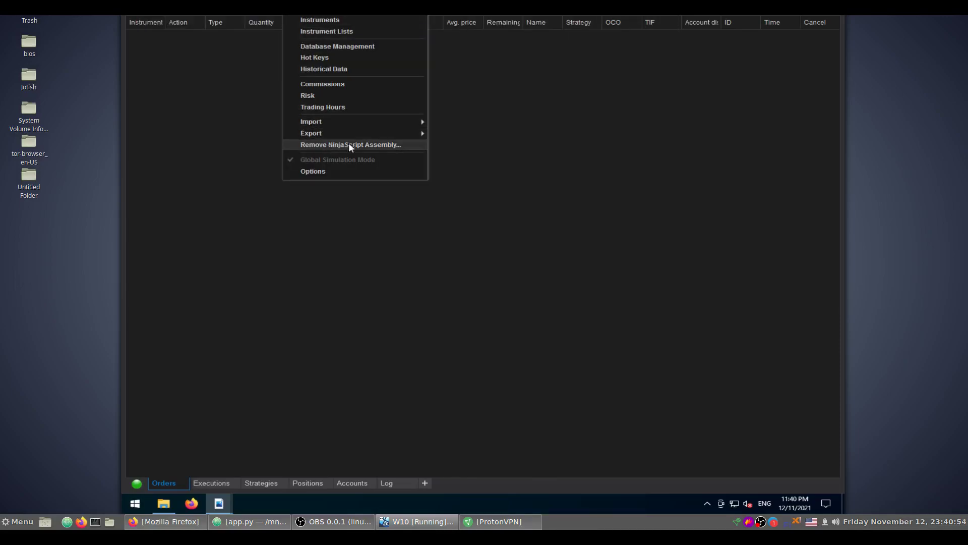
left_click(376, 145)
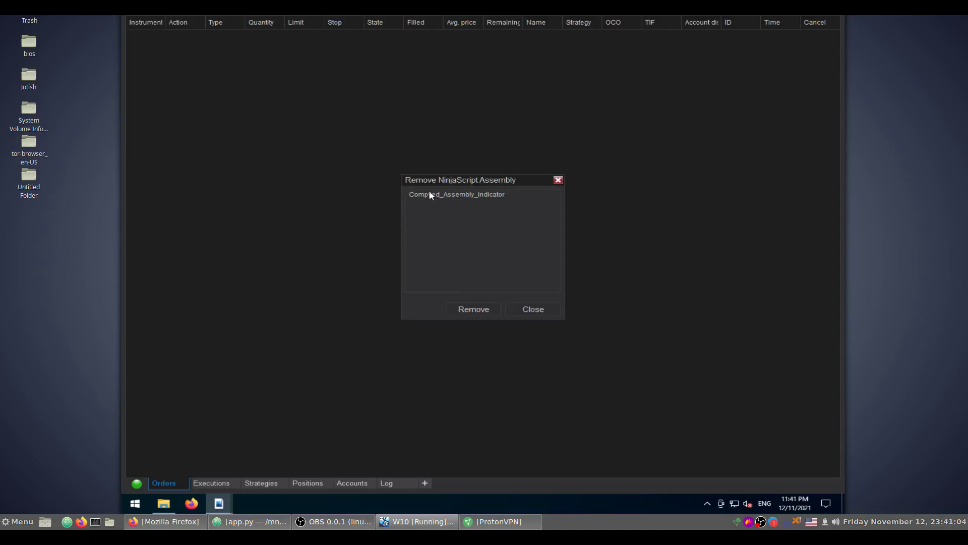
left_click(468, 311)
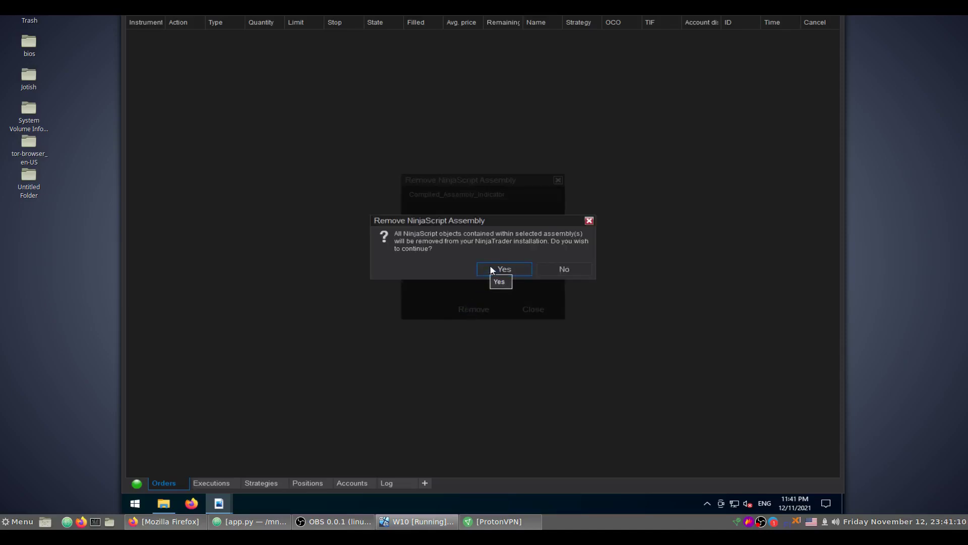
left_click(492, 270)
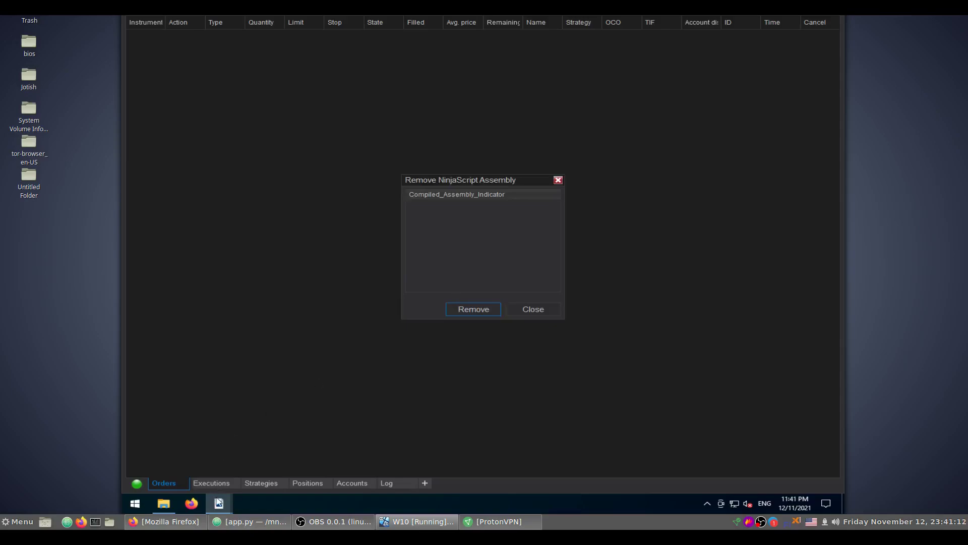
- Finish removing the listed Compiled_Assembly_Indicator, acknowledge the removal notice and close the Remove NinjaScript Assembly dialog
mouse_move(218, 503)
left_click(441, 443)
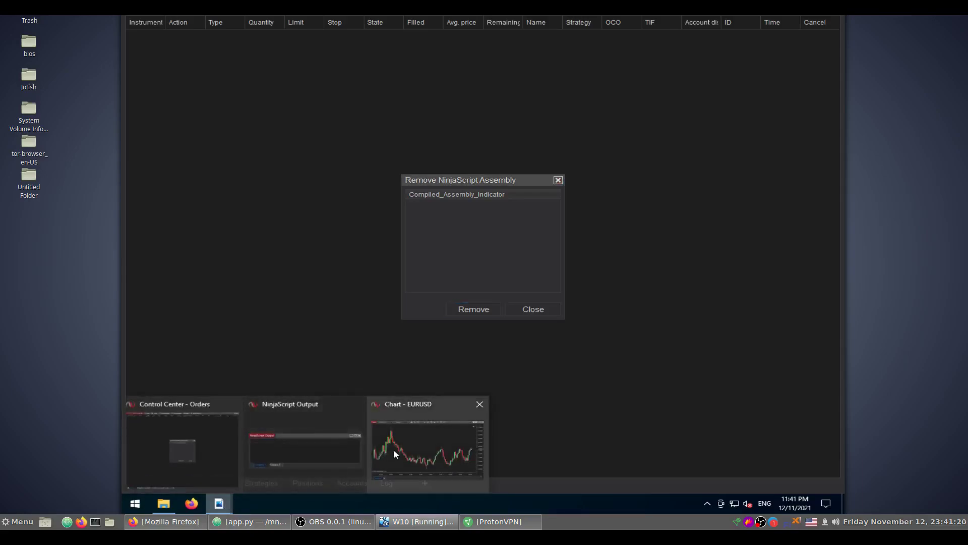
left_click(464, 312)
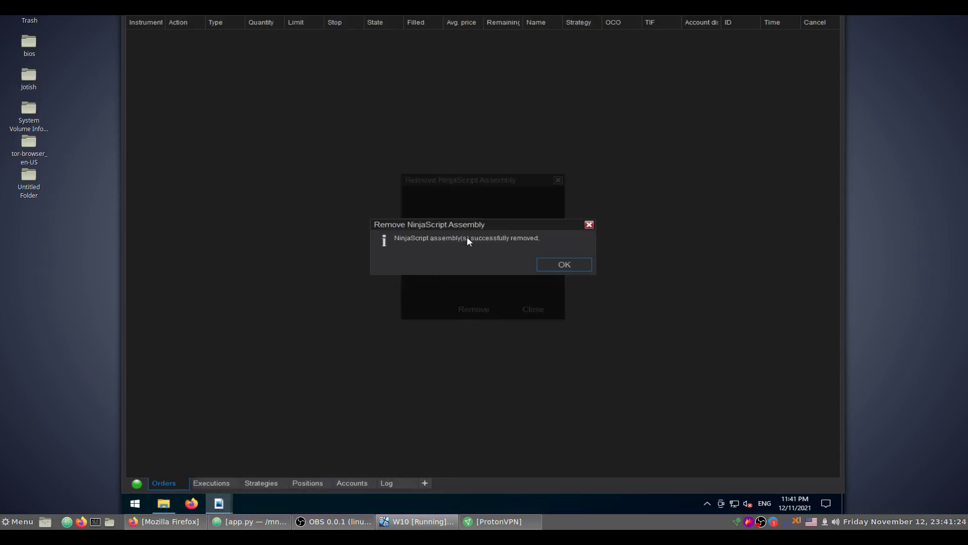
left_click(555, 264)
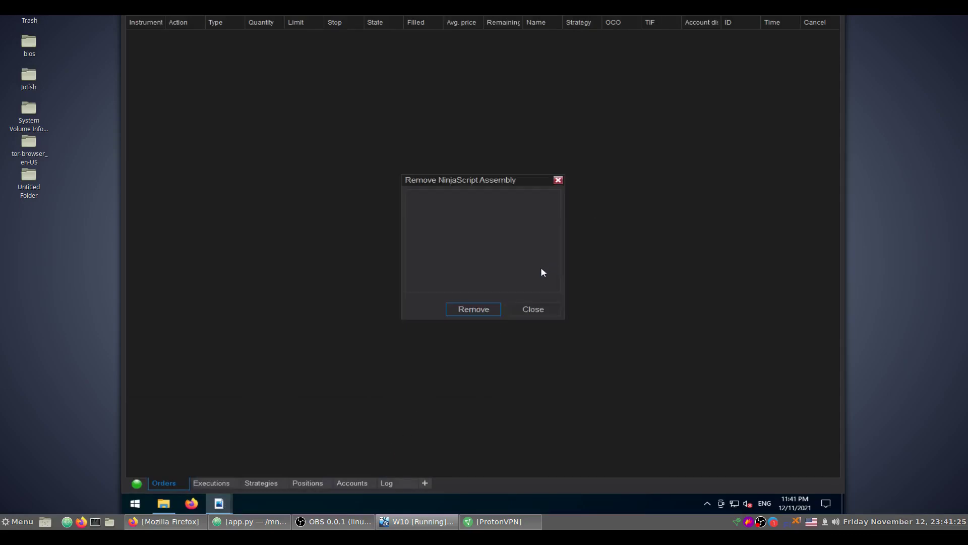
left_click(530, 309)
- Check the available indicators for the EURUSD chart for CompiledAssemblyIndicator and leave the Indicators window without changes
mouse_move(219, 504)
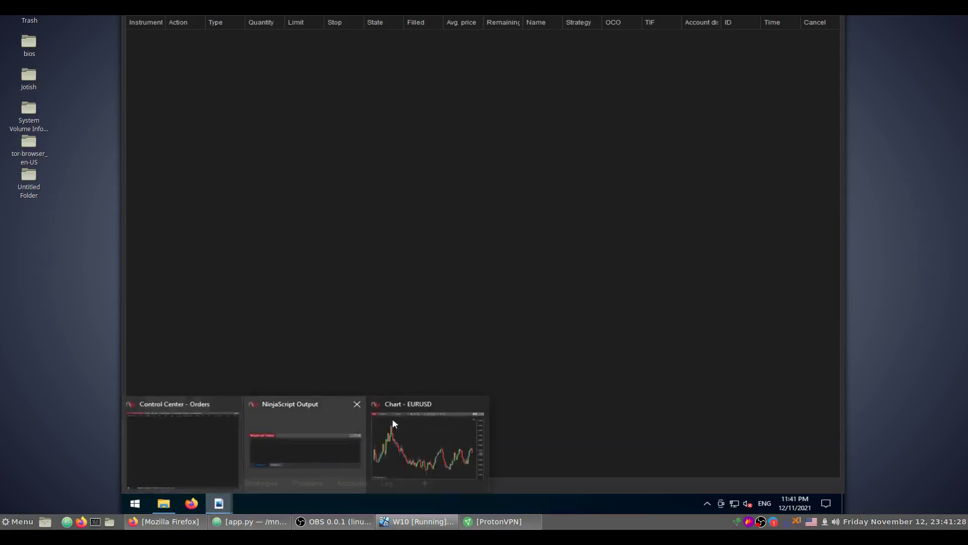
left_click(397, 416)
right_click(327, 102)
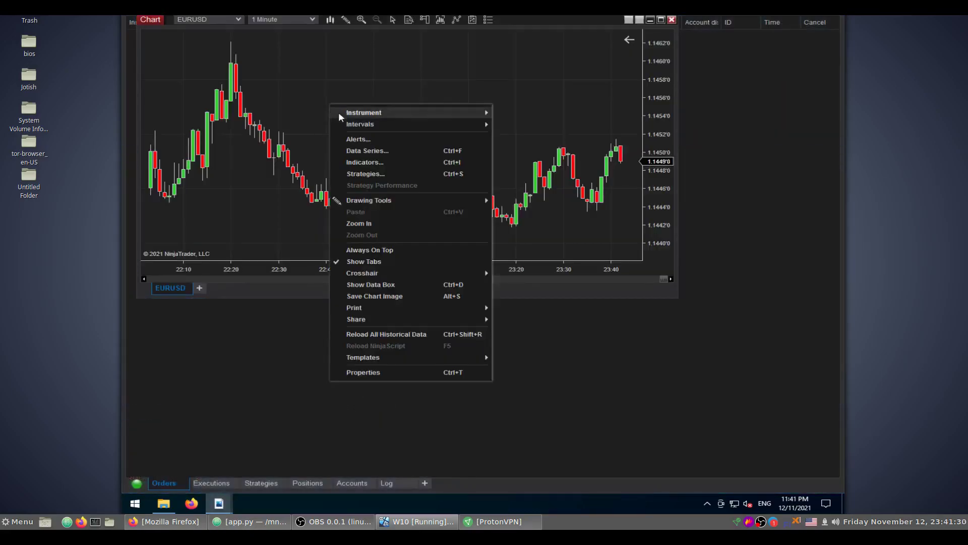
left_click(349, 162)
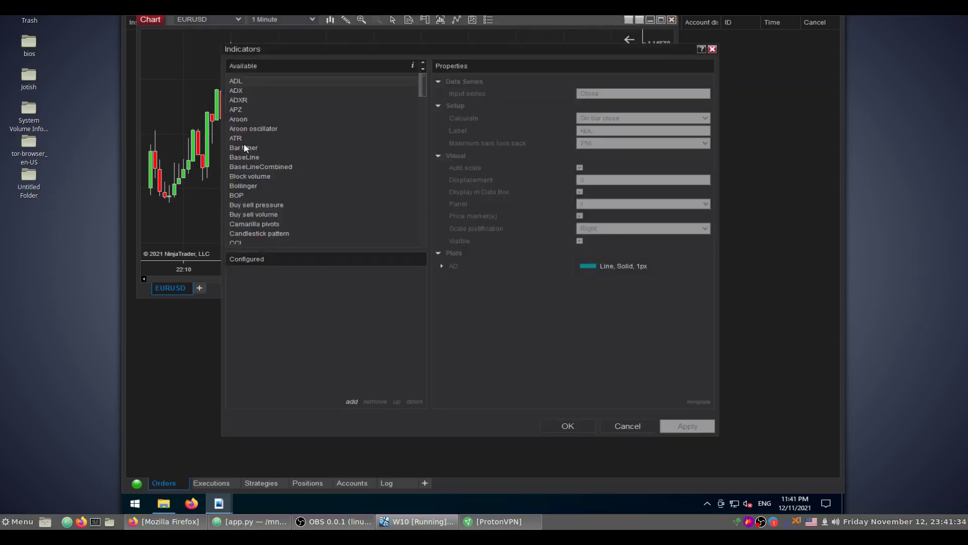
left_click(244, 146)
scroll(242, 152, "down", 4)
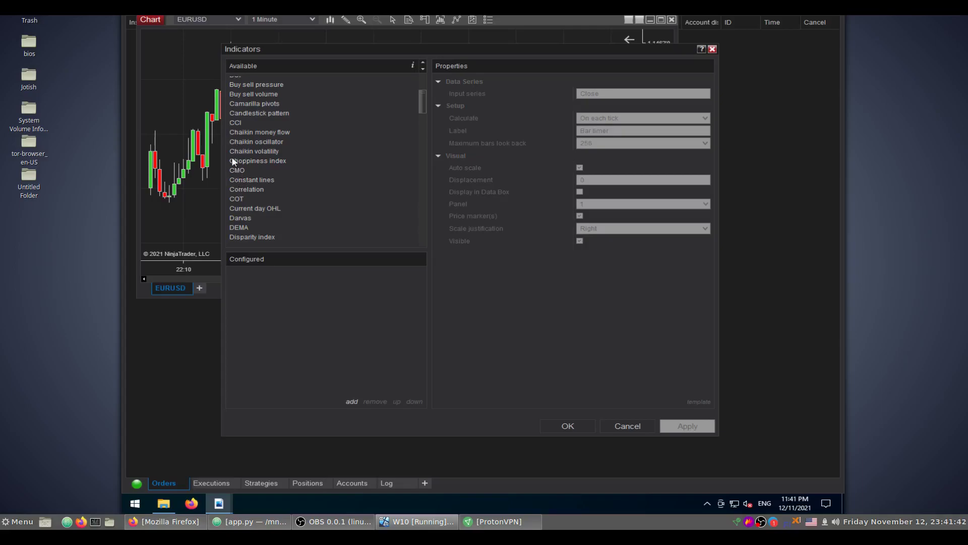
left_click(621, 428)
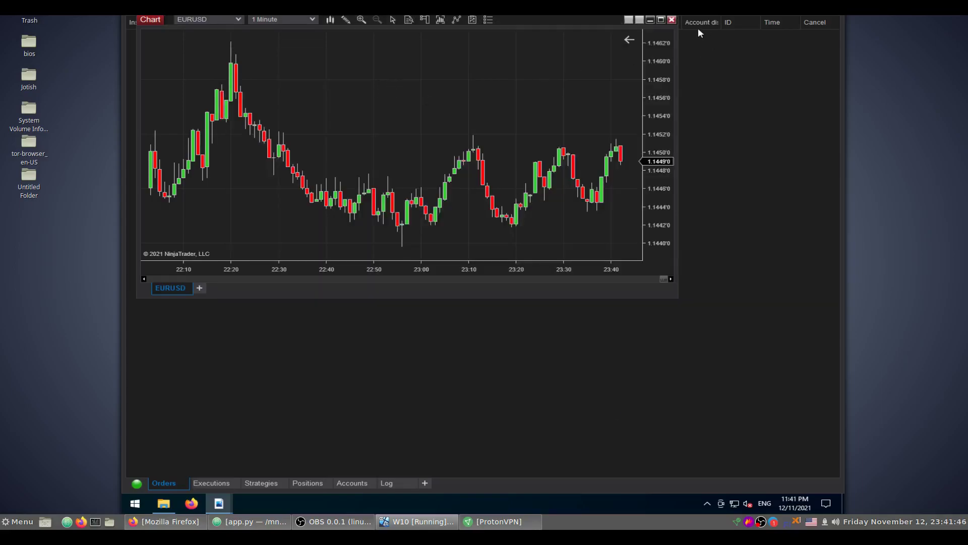
- Reposition the EURUSD chart window so that its whole title bar is in view
left_click_drag(586, 27, 614, 58)
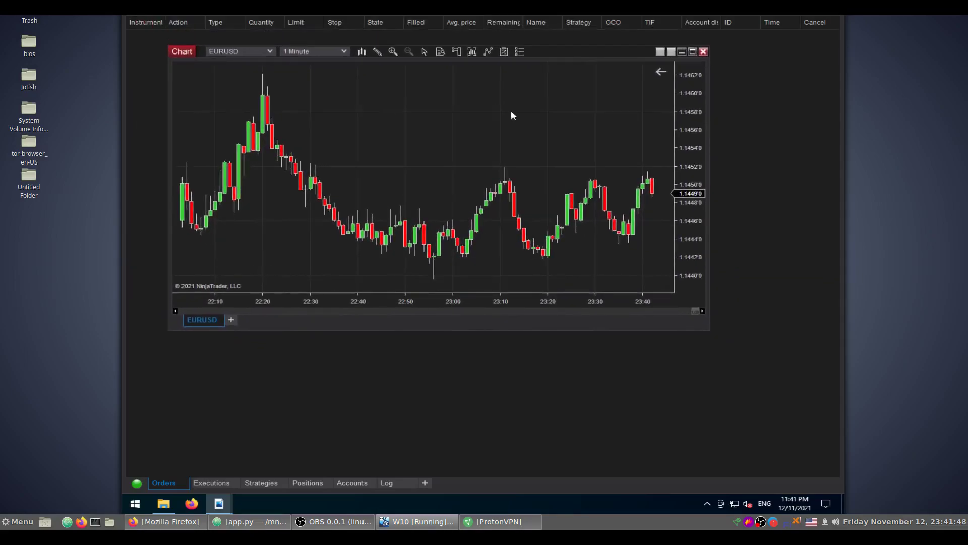
left_click(230, 505)
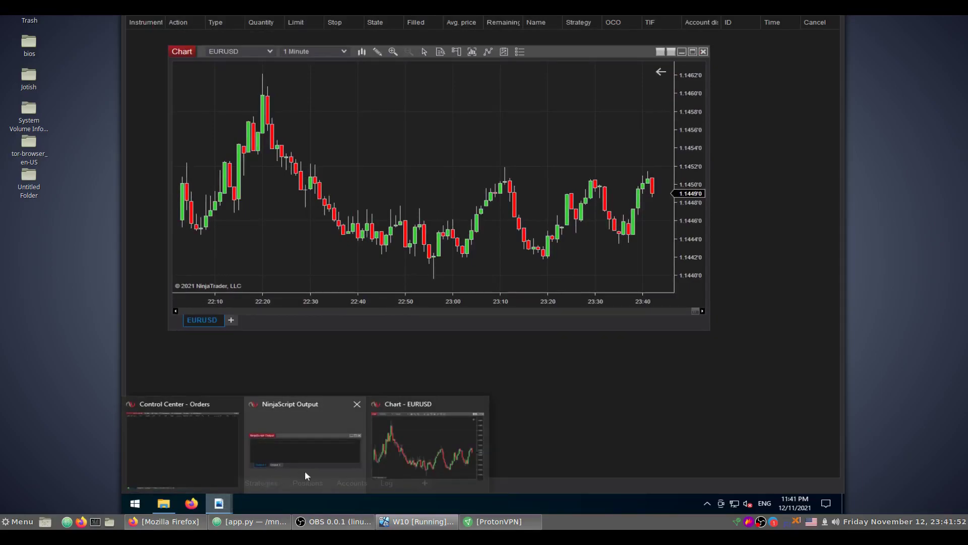
mouse_move(300, 477)
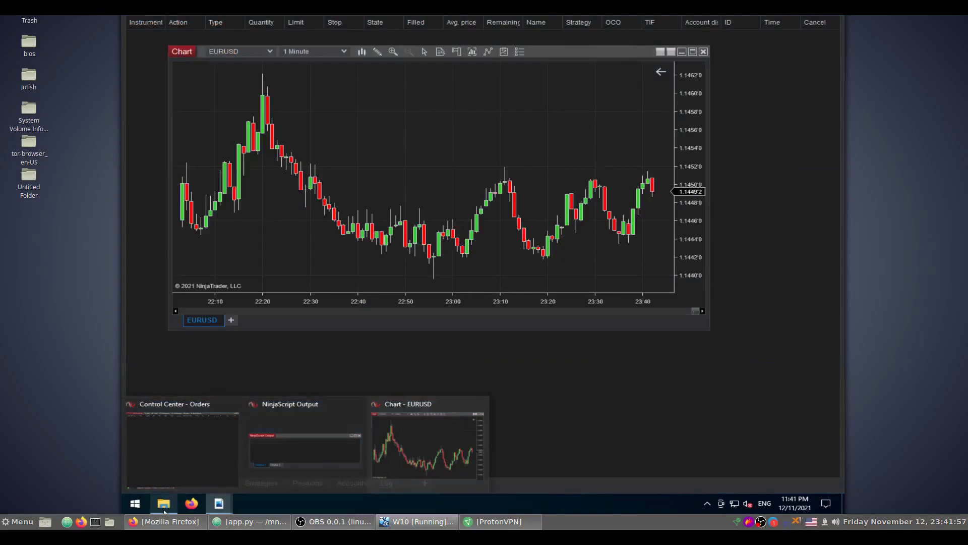
- Switch to File Explorer, look over the indicator files in the Desktop folder and close the window
left_click(164, 505)
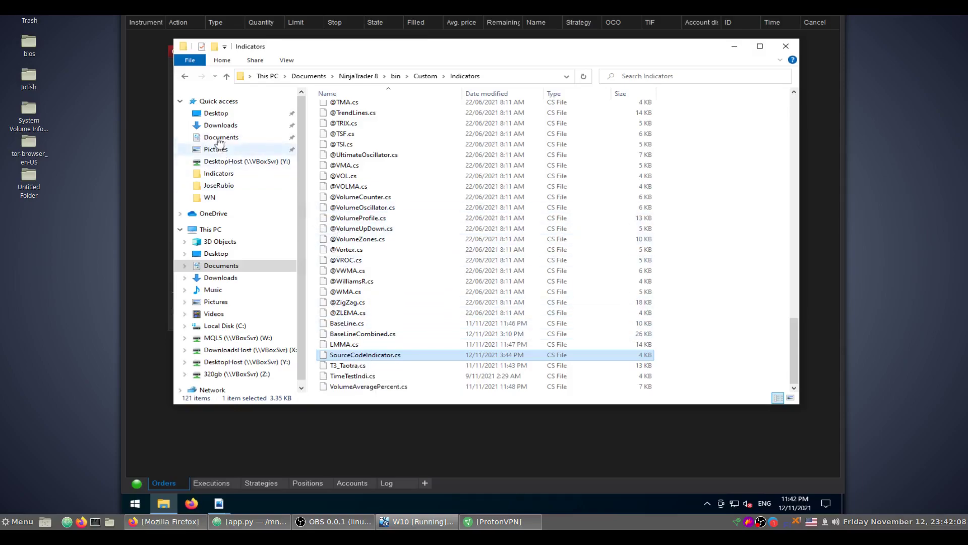
left_click(217, 114)
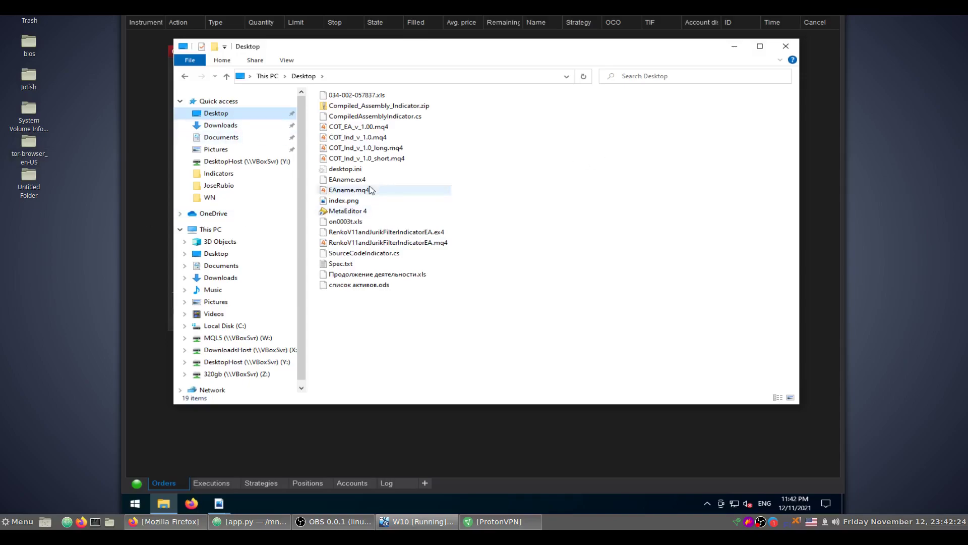
left_click(785, 47)
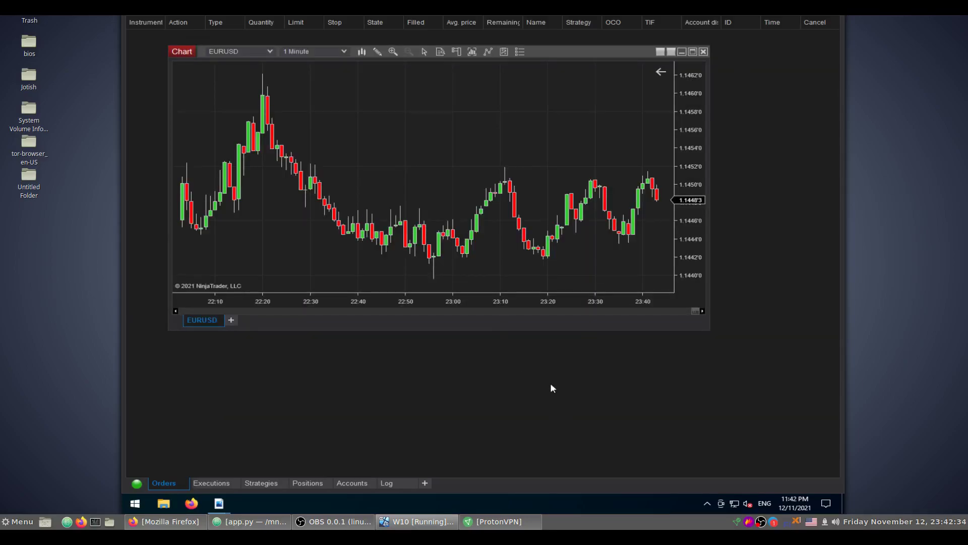